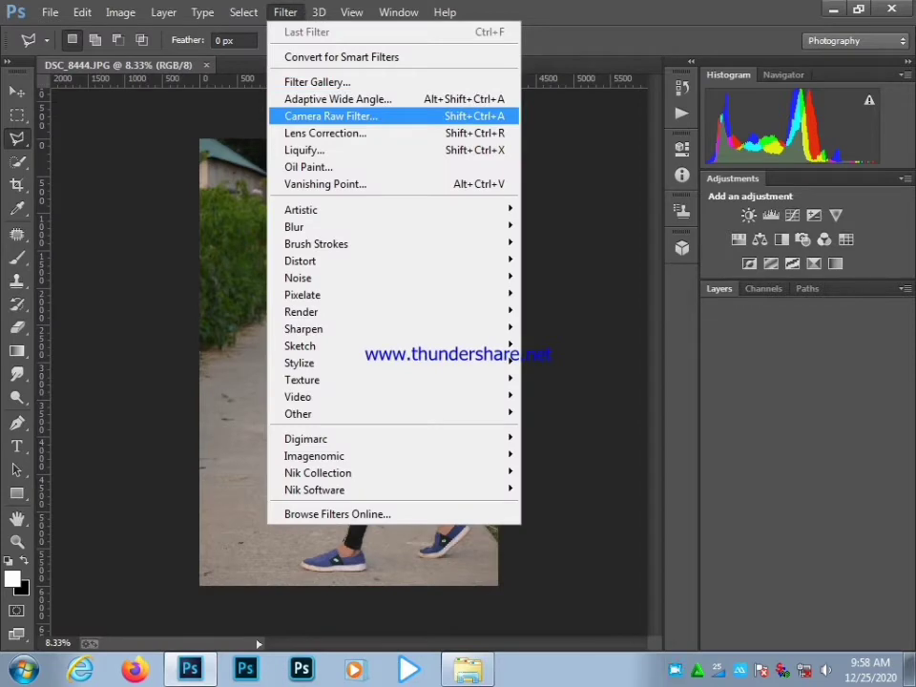
# Step: Open the photo in the Camera Raw Filter and raise Exposure to +0.85
pyautogui.click(332, 117)
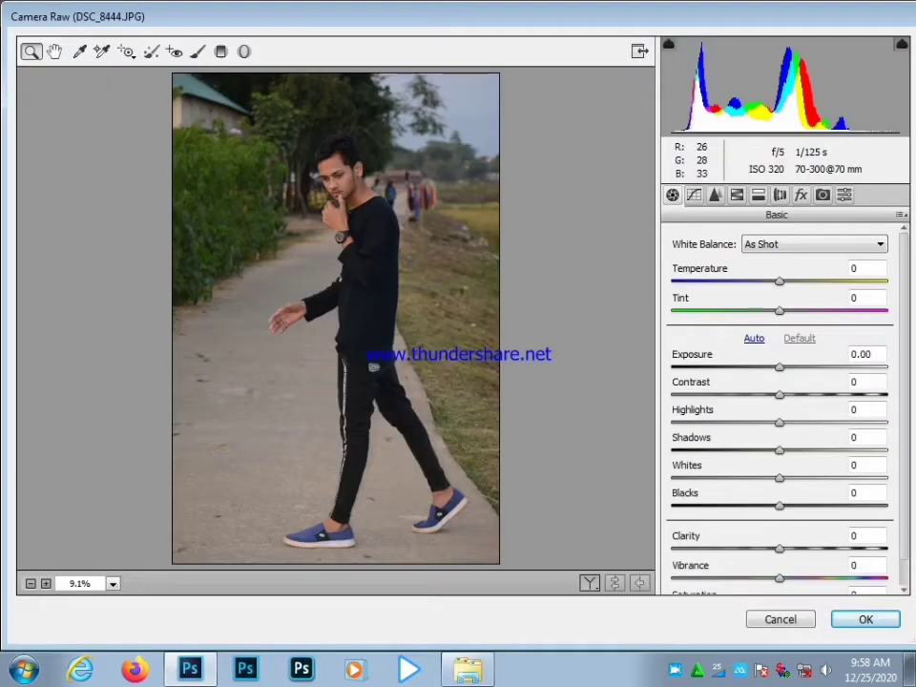
pyautogui.click(362, 235)
pyautogui.click(362, 235)
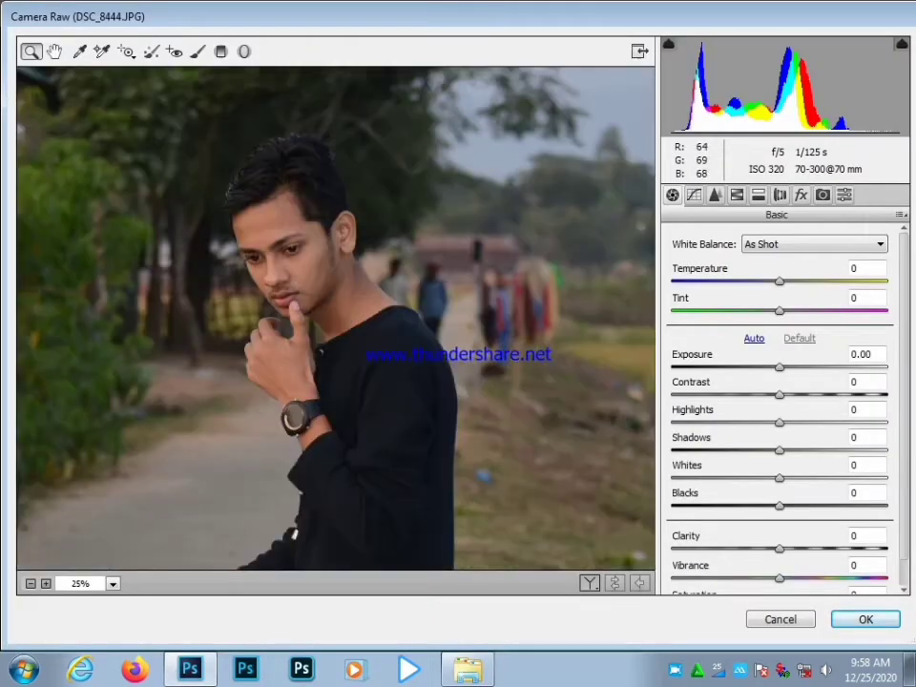
pyautogui.moveTo(780, 367); pyautogui.dragTo(798, 367)
pyautogui.rightClick(414, 195)
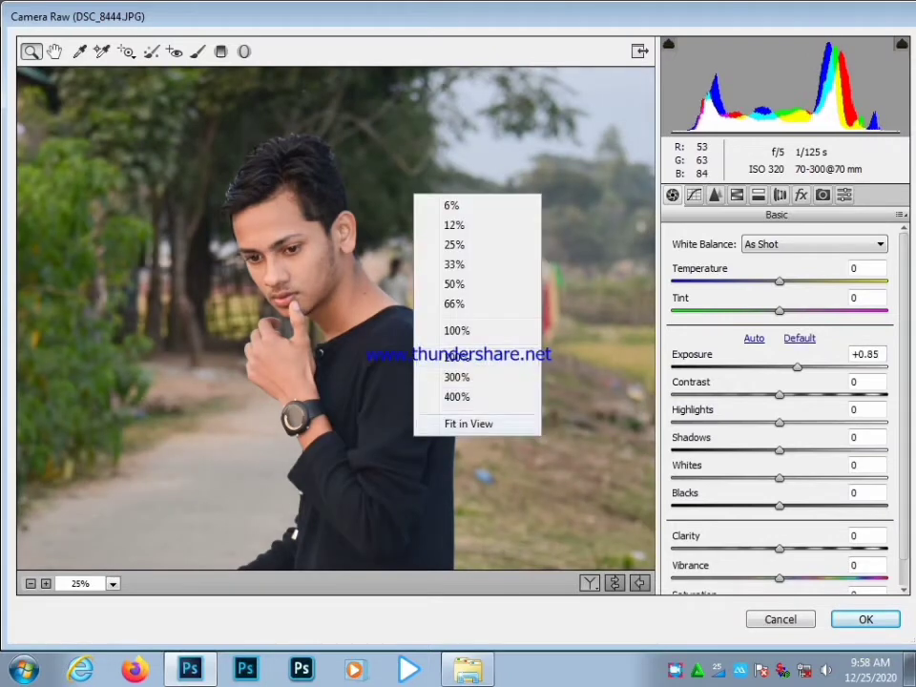
pyautogui.click(469, 423)
# Step: Set Highlights to -52, Shadows to +53 and Whites to +29 in the basic adjustments
pyautogui.moveTo(779, 423); pyautogui.dragTo(723, 423)
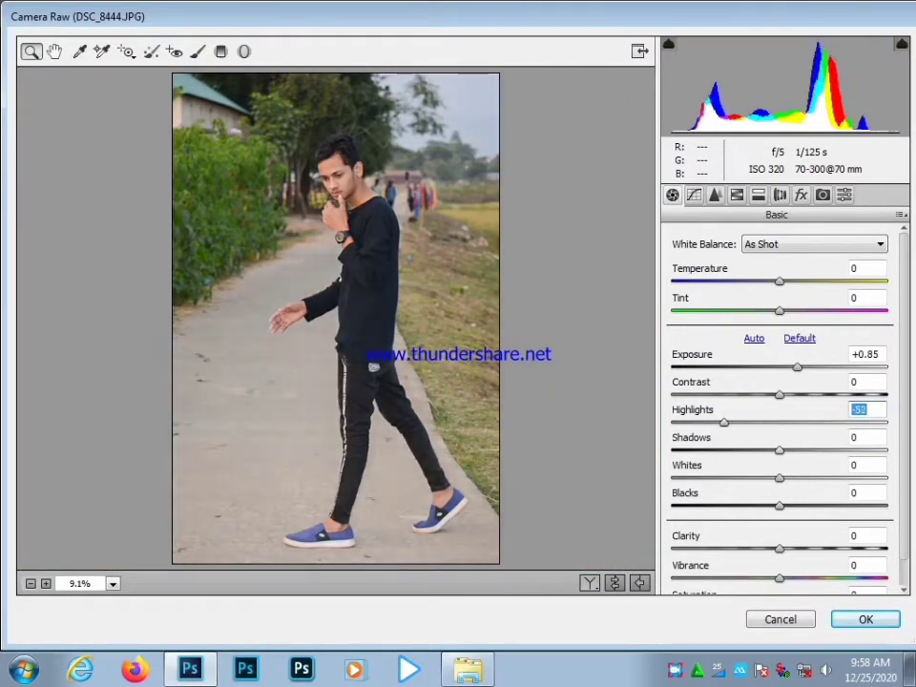
pyautogui.moveTo(779, 450); pyautogui.dragTo(836, 451)
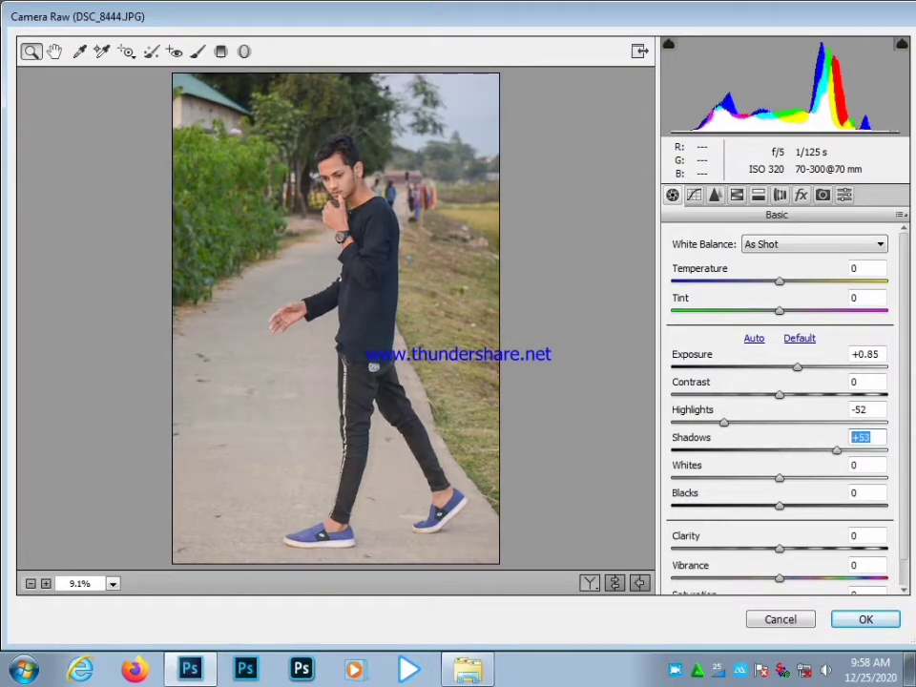
pyautogui.moveTo(780, 479); pyautogui.dragTo(811, 479)
# Step: Set Blacks to -33, Whites to +50, Shadows to +57 and Exposure to +0.60, and apply the Camera Raw adjustments
pyautogui.click(377, 298)
pyautogui.click(392, 221)
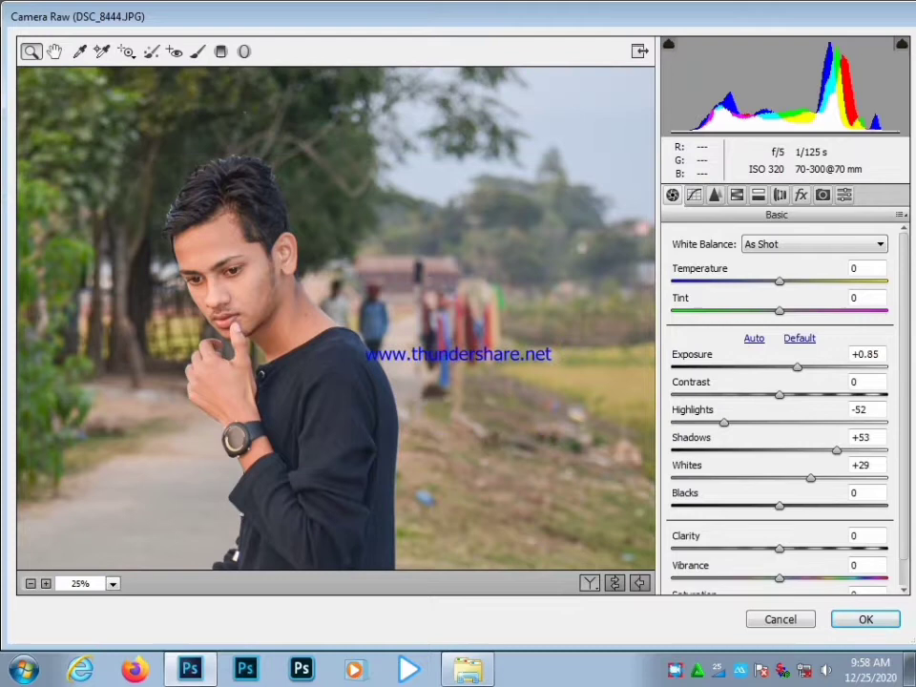
pyautogui.moveTo(780, 506); pyautogui.dragTo(744, 506)
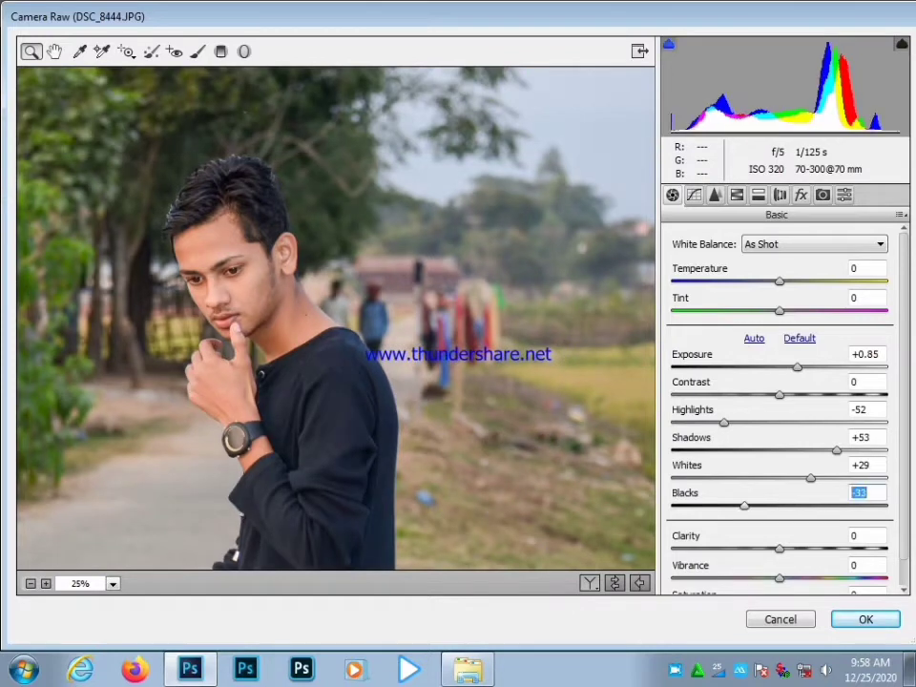
pyautogui.moveTo(812, 479); pyautogui.dragTo(840, 451)
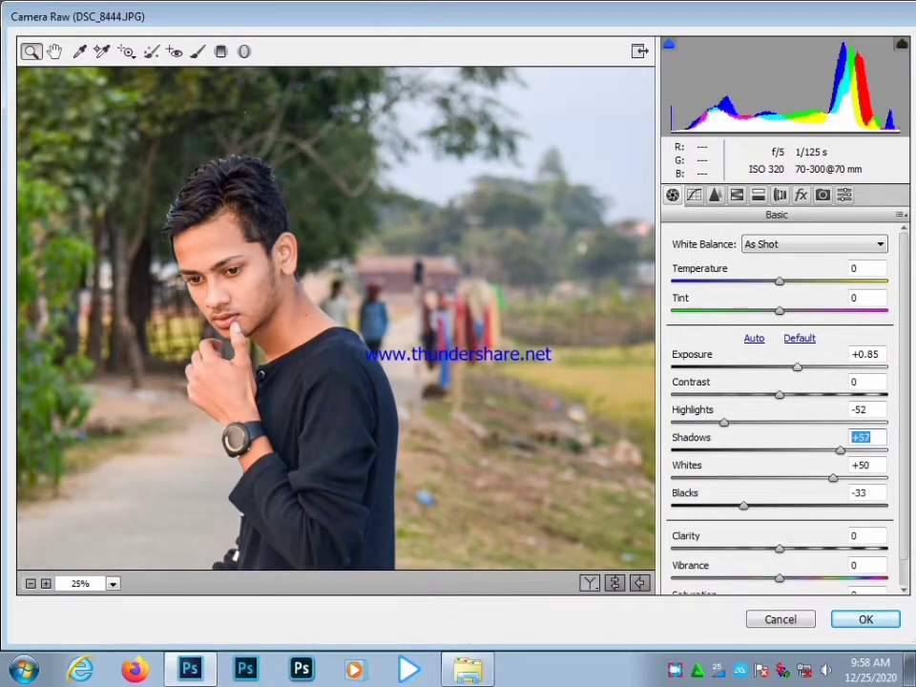
pyautogui.moveTo(798, 368); pyautogui.dragTo(792, 367)
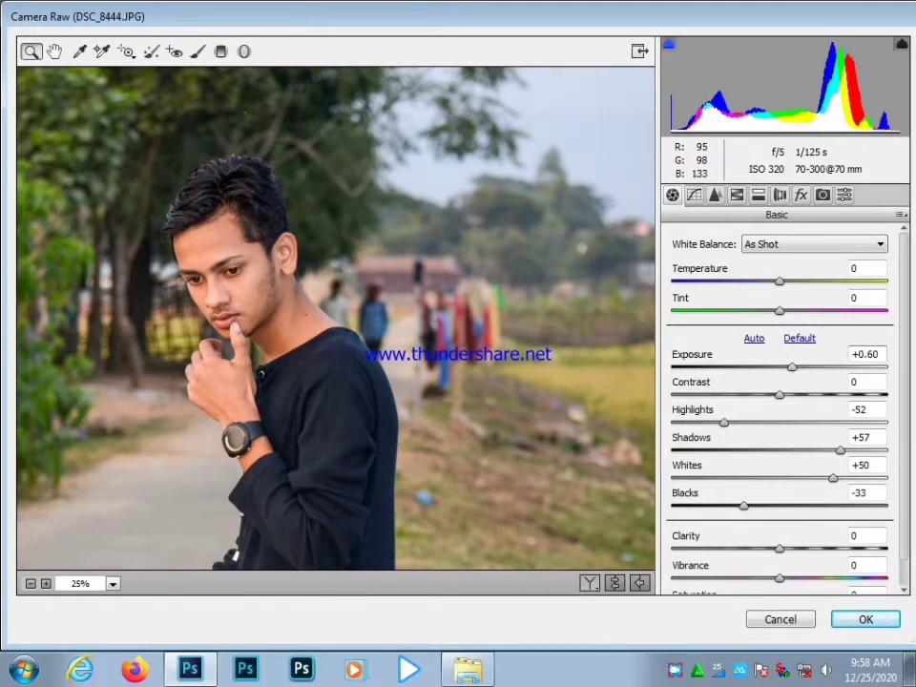
pyautogui.rightClick(449, 247)
pyautogui.click(505, 481)
pyautogui.click(866, 620)
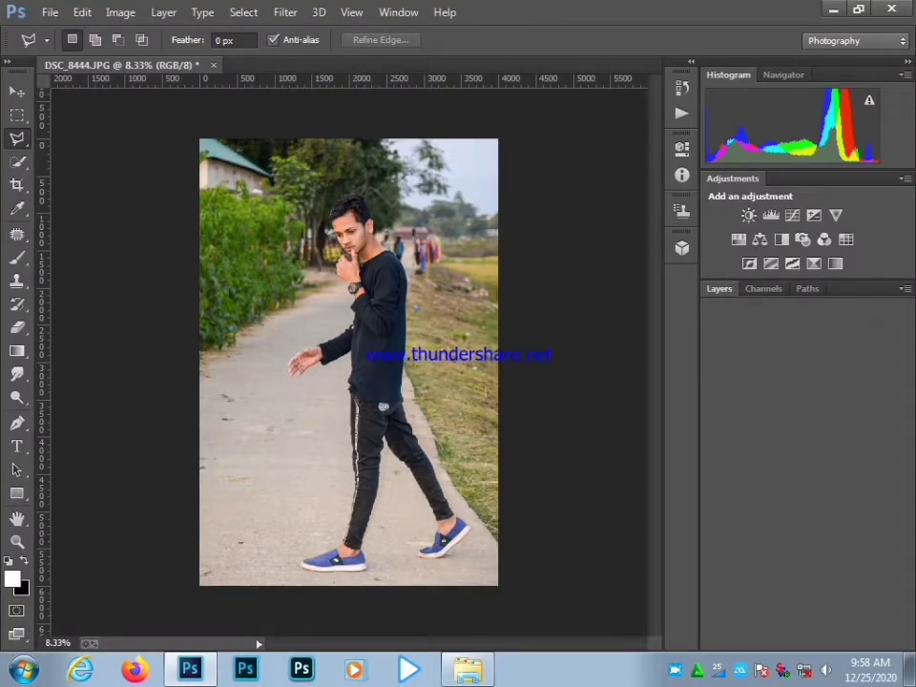
# Step: Select the man's face, neck and shirt torso with the Quick Selection tool in add mode
pyautogui.click(17, 542)
pyautogui.rightClick(273, 385)
pyautogui.click(292, 396)
pyautogui.moveTo(224, 105); pyautogui.dragTo(504, 523)
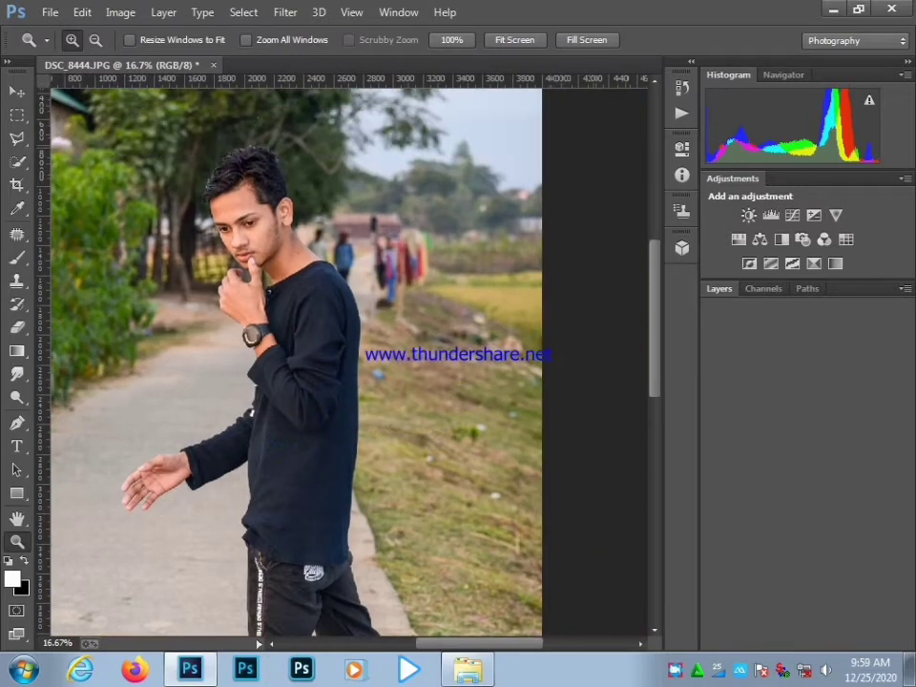
pyautogui.click(18, 161)
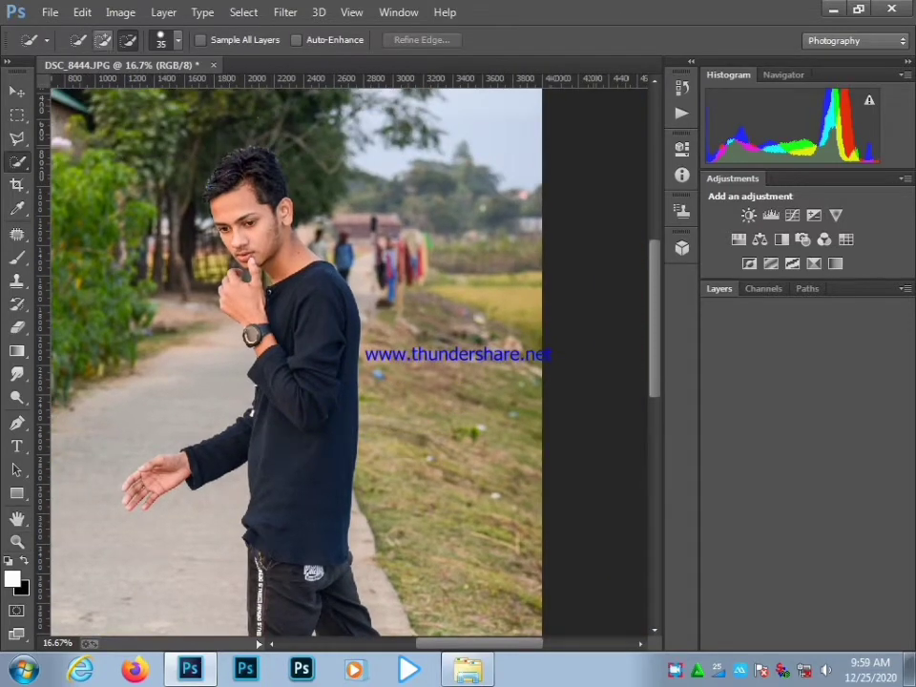
pyautogui.click(103, 39)
pyautogui.moveTo(249, 197)
pyautogui.mouseDown()
pyautogui.moveTo(255, 229)
pyautogui.moveTo(287, 275)
pyautogui.moveTo(307, 363)
pyautogui.moveTo(304, 496)
pyautogui.mouseUp()
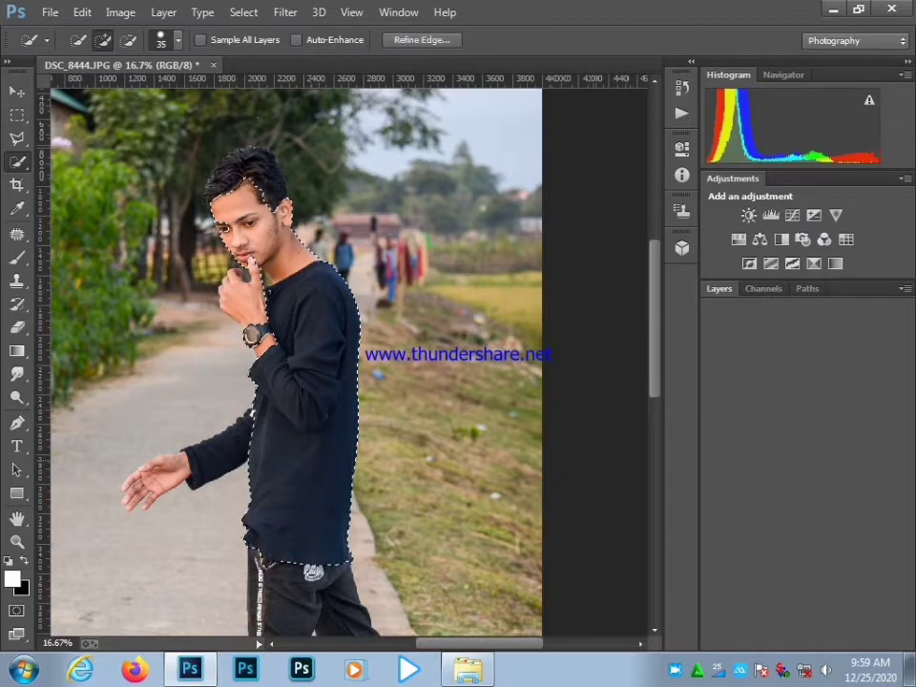
# Step: Enlarge the selection brush to 200 and add the man's raised hand and hair to the selection
pyautogui.press(']')
pyautogui.press(']')
pyautogui.press(']')
pyautogui.press(']')
pyautogui.press(']')
pyautogui.press(']')
pyautogui.press(']')
pyautogui.press(']')
pyautogui.press(']')
pyautogui.press(']')
pyautogui.click(243, 298)
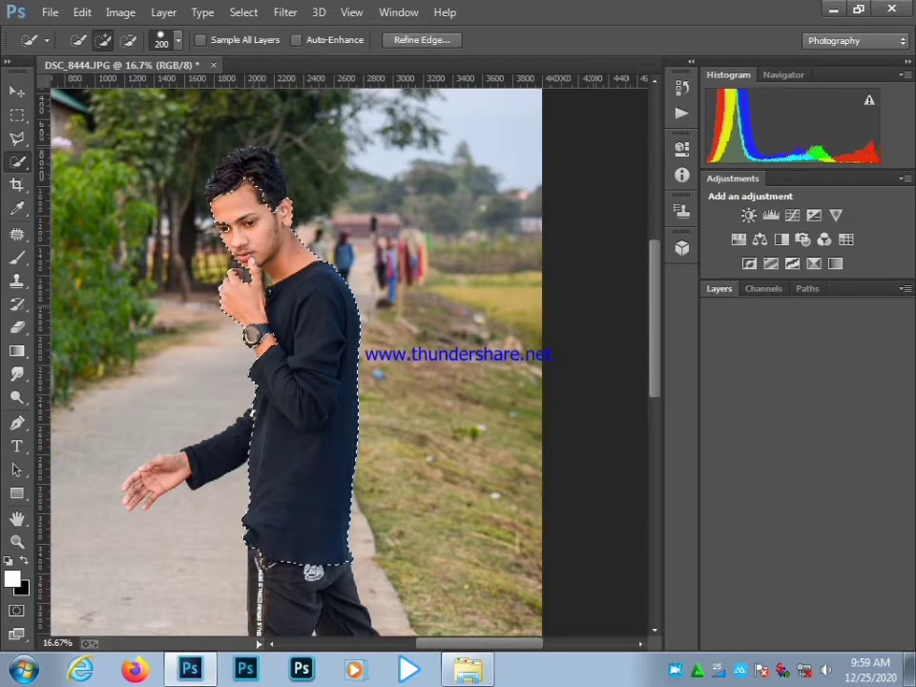
pyautogui.click(248, 172)
# Step: Add both trouser legs and the front shoe's blue upper to the selection
pyautogui.scroll(-8, 199, 259)
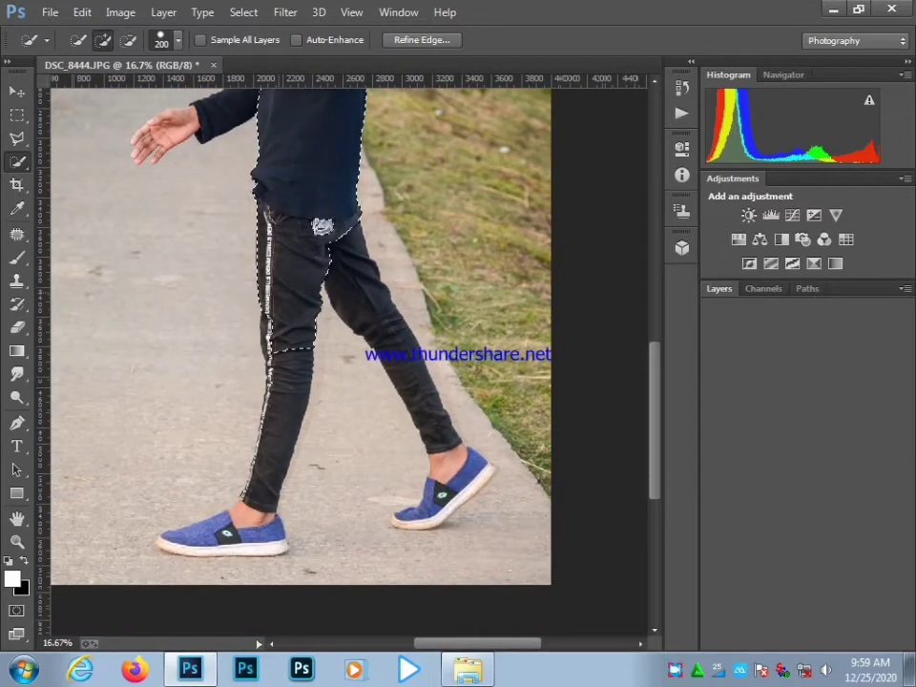
pyautogui.moveTo(292, 332)
pyautogui.mouseDown()
pyautogui.moveTo(262, 528)
pyautogui.moveTo(229, 532)
pyautogui.mouseUp()
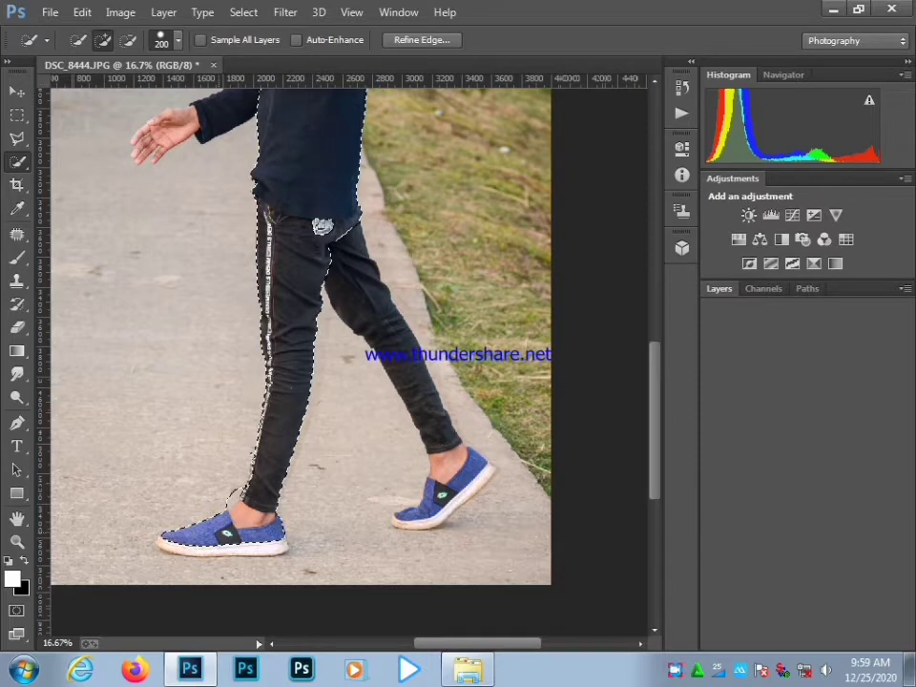
pyautogui.moveTo(350, 263); pyautogui.dragTo(435, 427)
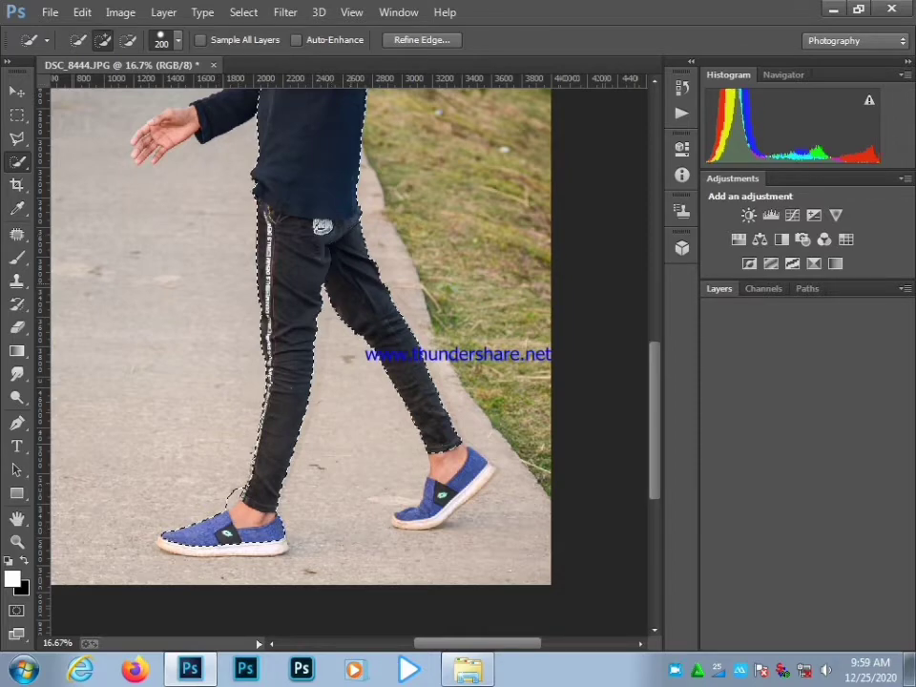
# Step: Reduce the selection brush to 35 and add the missed parts around the chin, fingers, eye and front hairline
pyautogui.moveTo(274, 218); pyautogui.dragTo(353, 565)
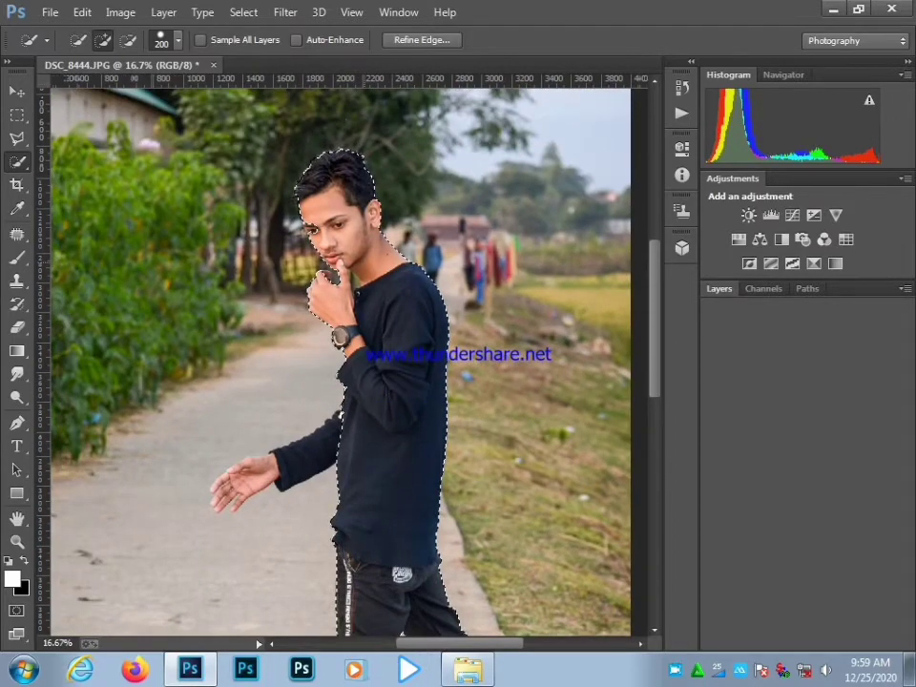
pyautogui.hotkey('ctrl', '+')
pyautogui.hotkey('ctrl', '+')
pyautogui.hotkey('ctrl', '+')
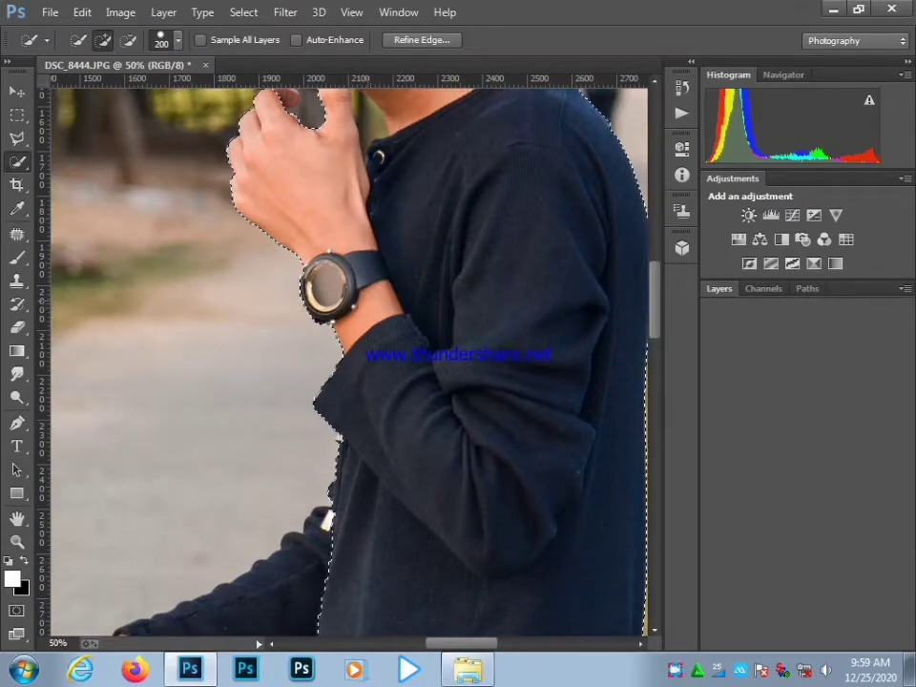
pyautogui.moveTo(373, 334); pyautogui.dragTo(411, 595)
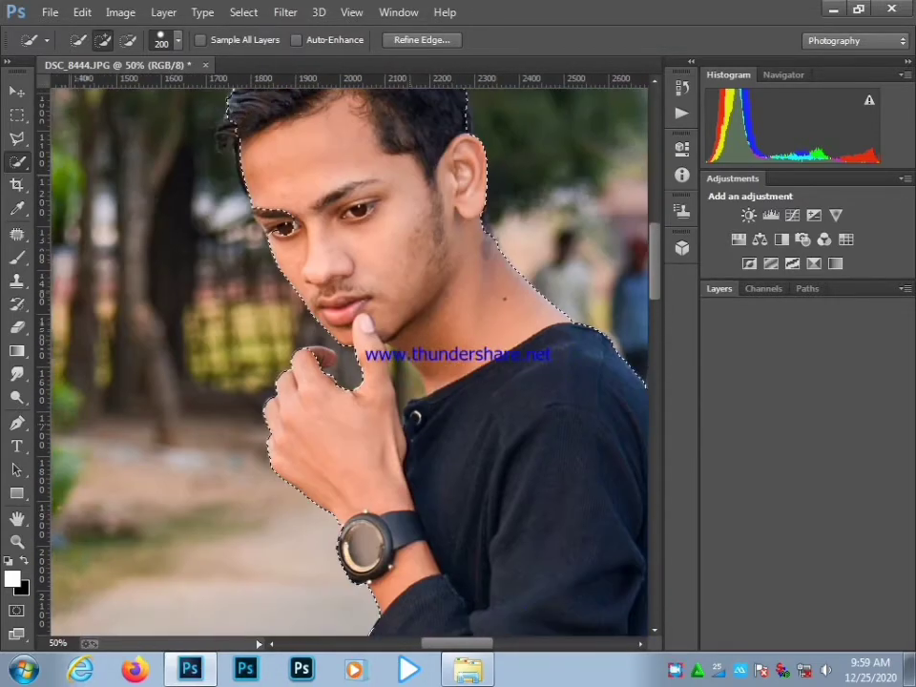
pyautogui.press('[')
pyautogui.press('[')
pyautogui.press('[')
pyautogui.press('[')
pyautogui.press('[')
pyautogui.press('[')
pyautogui.press('[')
pyautogui.press('[')
pyautogui.press('[')
pyautogui.press('[')
pyautogui.press('[')
pyautogui.press('[')
pyautogui.click(332, 360)
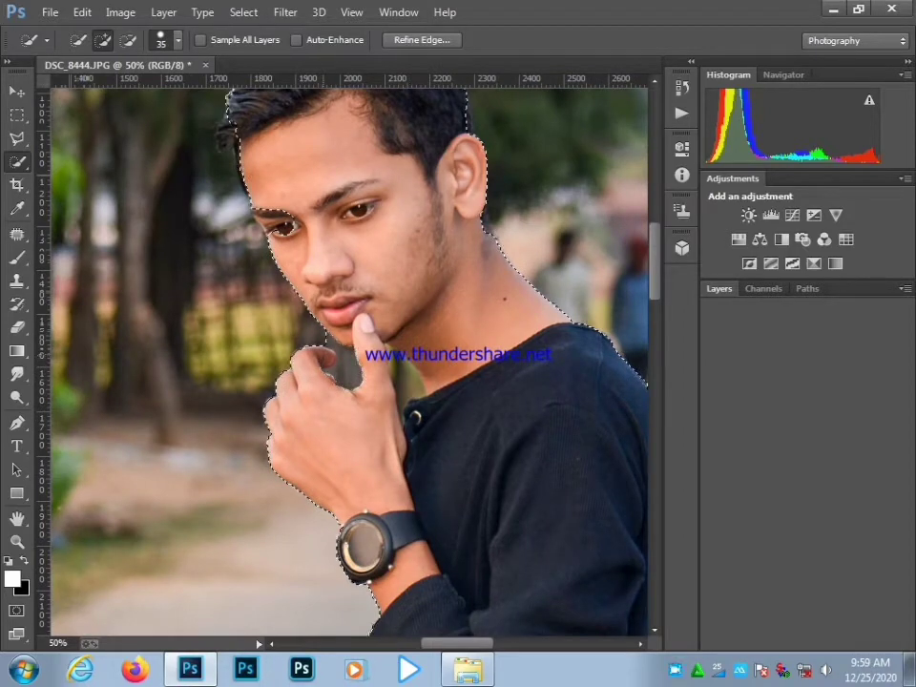
pyautogui.moveTo(354, 311); pyautogui.dragTo(386, 419)
pyautogui.click(311, 334)
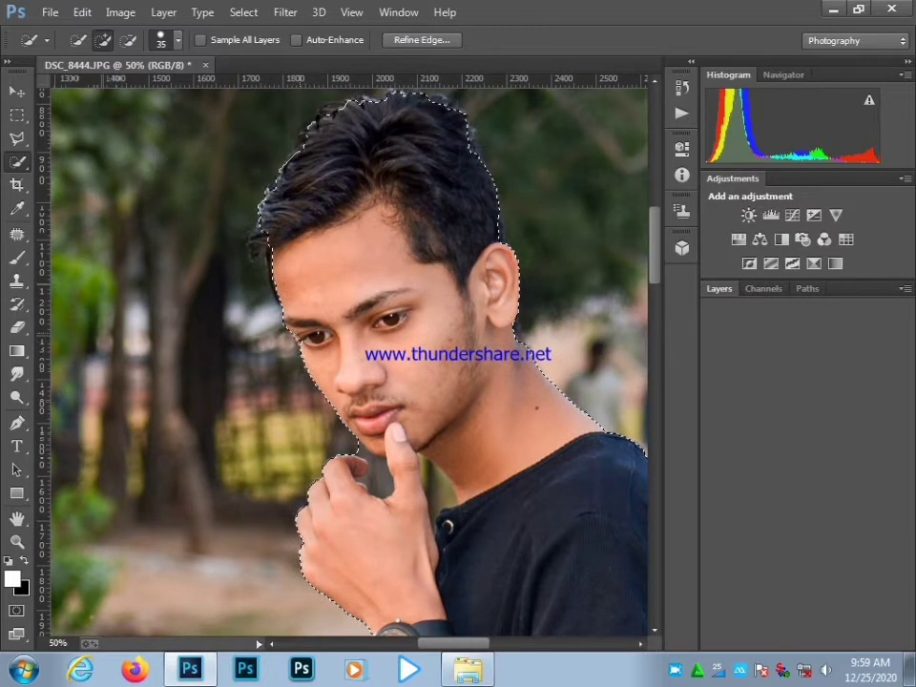
pyautogui.moveTo(313, 237); pyautogui.dragTo(308, 290)
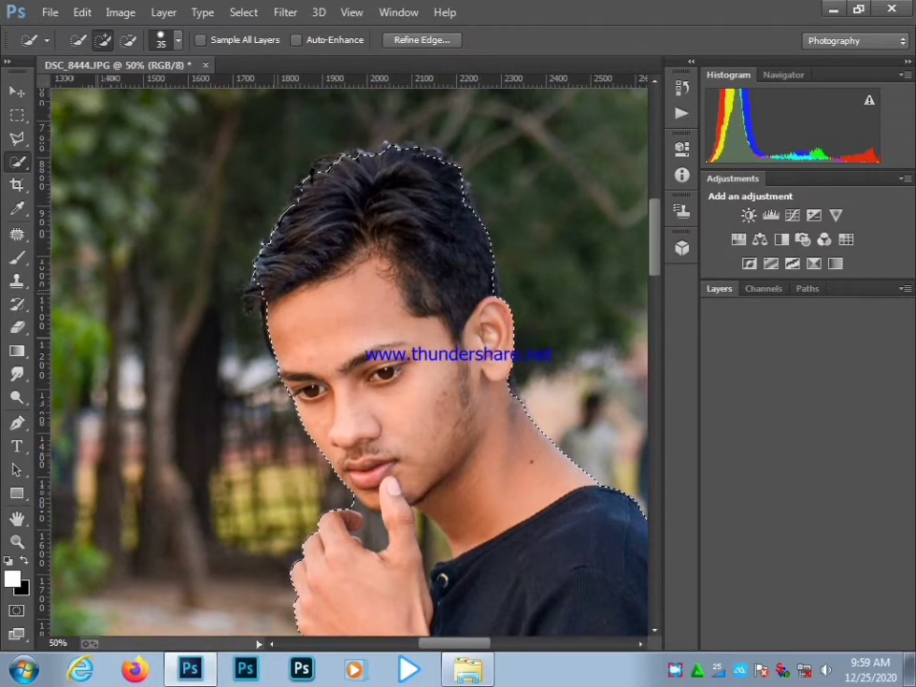
pyautogui.click(260, 289)
# Step: Add the rear foot's bare ankle and whole shoe, including the sole, to the selection
pyautogui.moveTo(467, 393); pyautogui.dragTo(327, 257)
pyautogui.moveTo(526, 502); pyautogui.dragTo(409, 290)
pyautogui.moveTo(338, 380); pyautogui.dragTo(314, 113)
pyautogui.moveTo(353, 477); pyautogui.dragTo(343, 114)
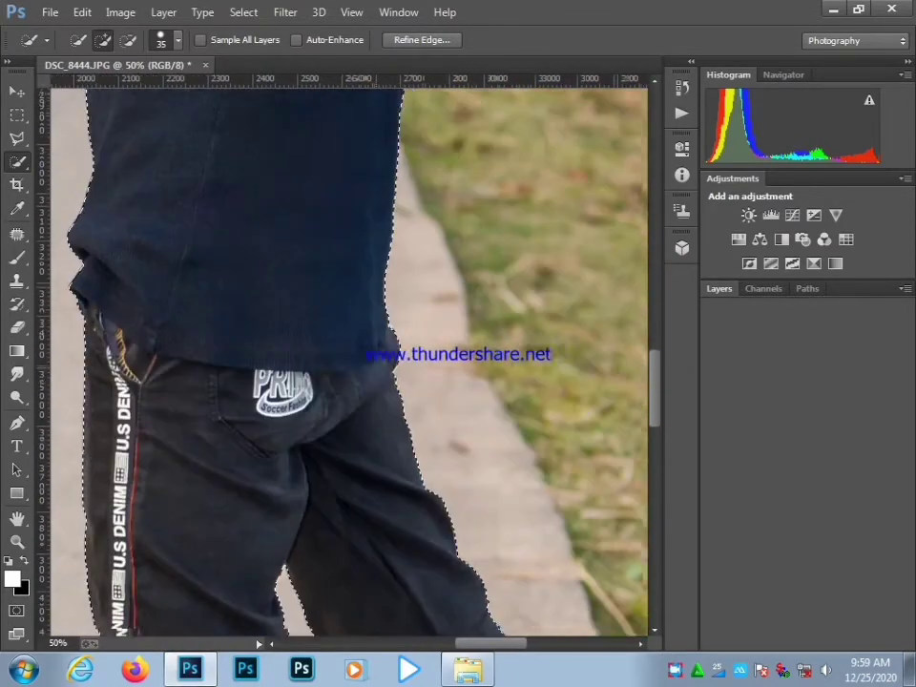
pyautogui.moveTo(448, 384); pyautogui.dragTo(340, 123)
pyautogui.moveTo(340, 229); pyautogui.dragTo(334, 298)
pyautogui.moveTo(487, 601); pyautogui.dragTo(290, 109)
pyautogui.moveTo(334, 396)
pyautogui.mouseDown()
pyautogui.moveTo(432, 387)
pyautogui.moveTo(456, 422)
pyautogui.moveTo(424, 472)
pyautogui.moveTo(334, 544)
pyautogui.moveTo(277, 577)
pyautogui.moveTo(208, 598)
pyautogui.moveTo(225, 563)
pyautogui.mouseUp()
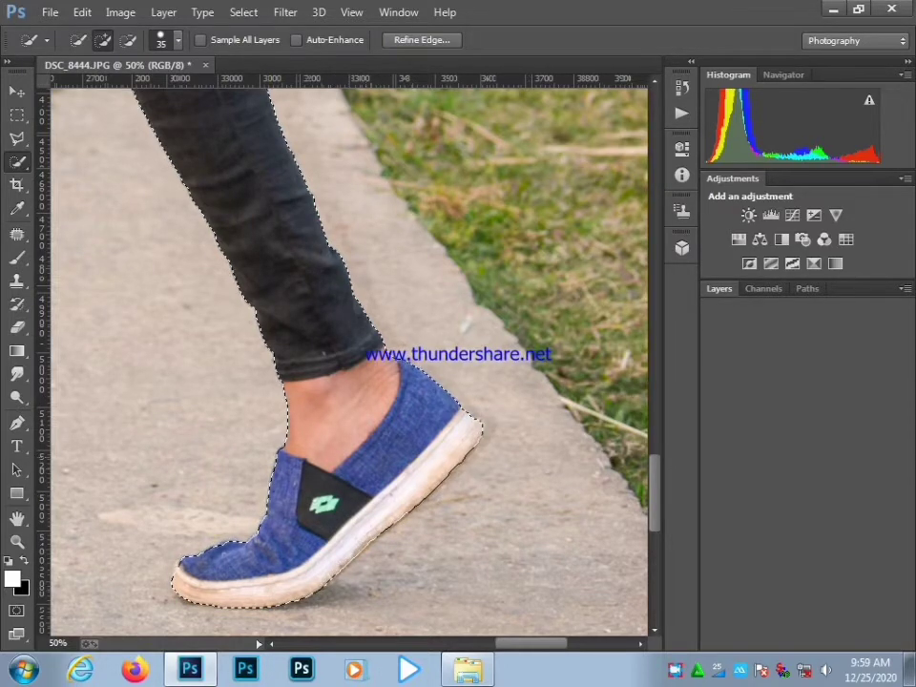
# Step: Add the front shoe's white sole and the lettered trouser stripe above the ankle to the selection
pyautogui.moveTo(277, 229); pyautogui.dragTo(585, 597)
pyautogui.moveTo(303, 597); pyautogui.dragTo(561, 92)
pyautogui.moveTo(412, 527)
pyautogui.mouseDown()
pyautogui.moveTo(221, 536)
pyautogui.moveTo(69, 528)
pyautogui.mouseUp()
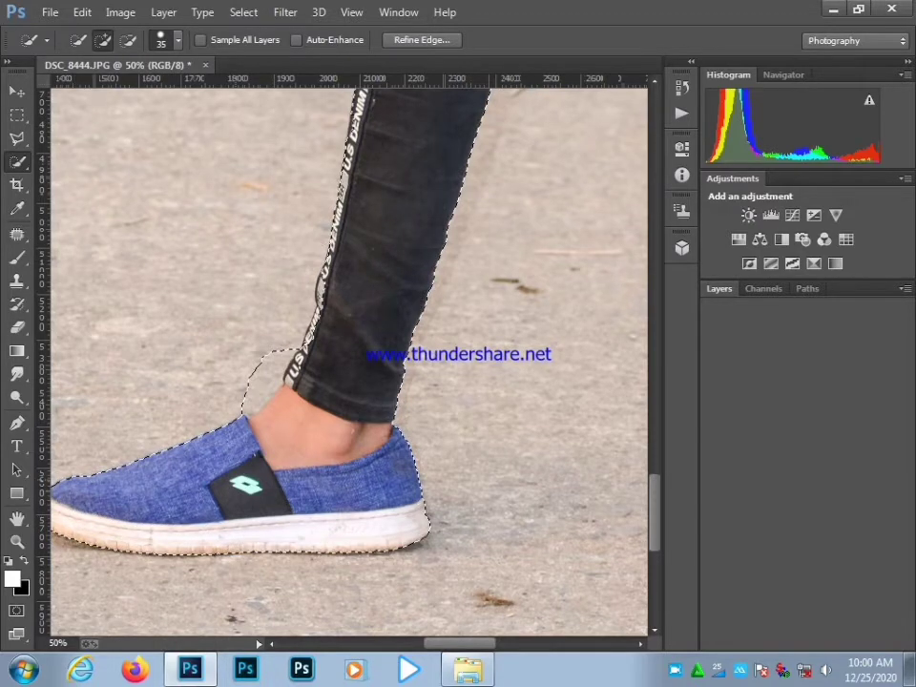
pyautogui.moveTo(272, 372); pyautogui.dragTo(358, 349)
pyautogui.scroll(3, 349, 353)
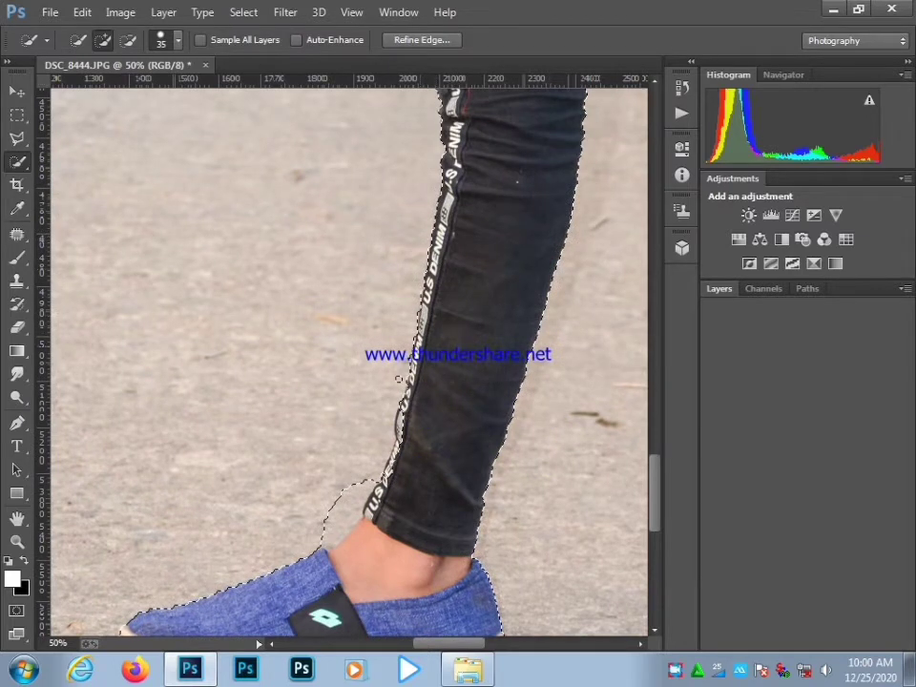
pyautogui.click(399, 379)
pyautogui.moveTo(395, 437); pyautogui.dragTo(390, 479)
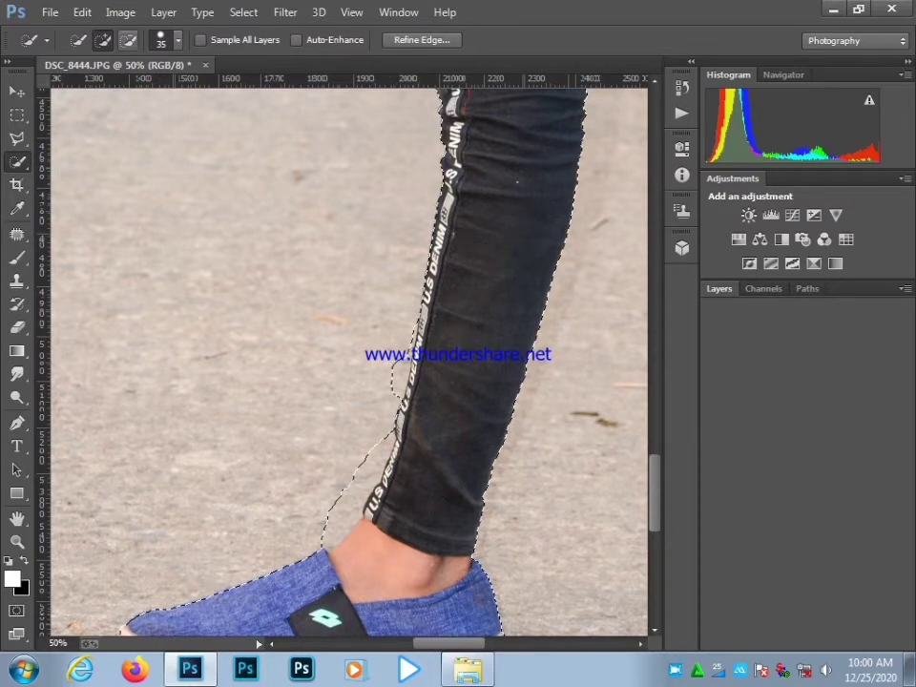
# Step: Subtract the excess pavement beside the front trouser leg and ankle from the selection
pyautogui.click(128, 40)
pyautogui.click(394, 379)
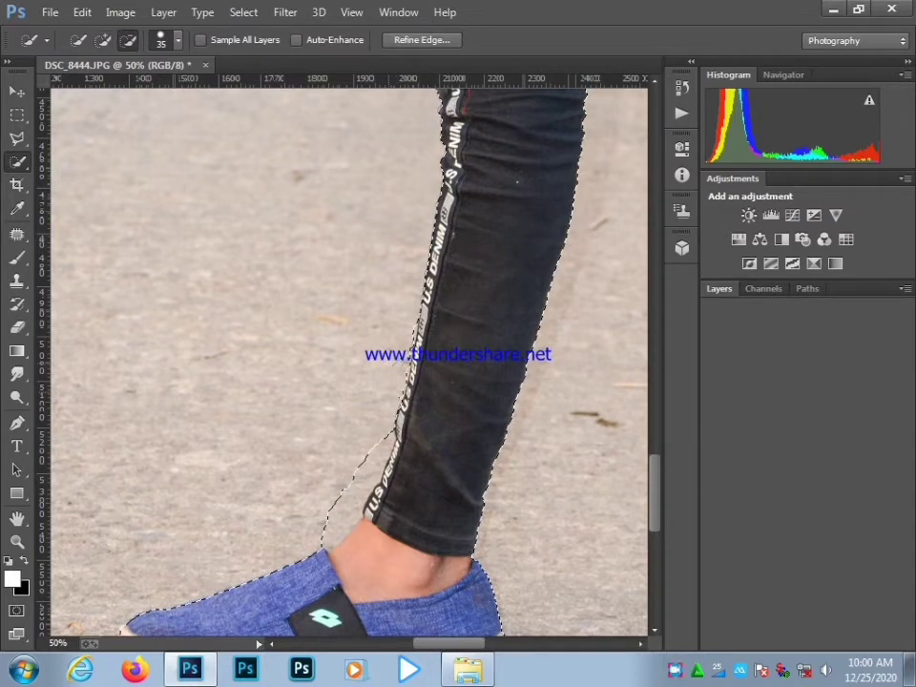
pyautogui.moveTo(383, 442); pyautogui.dragTo(340, 516)
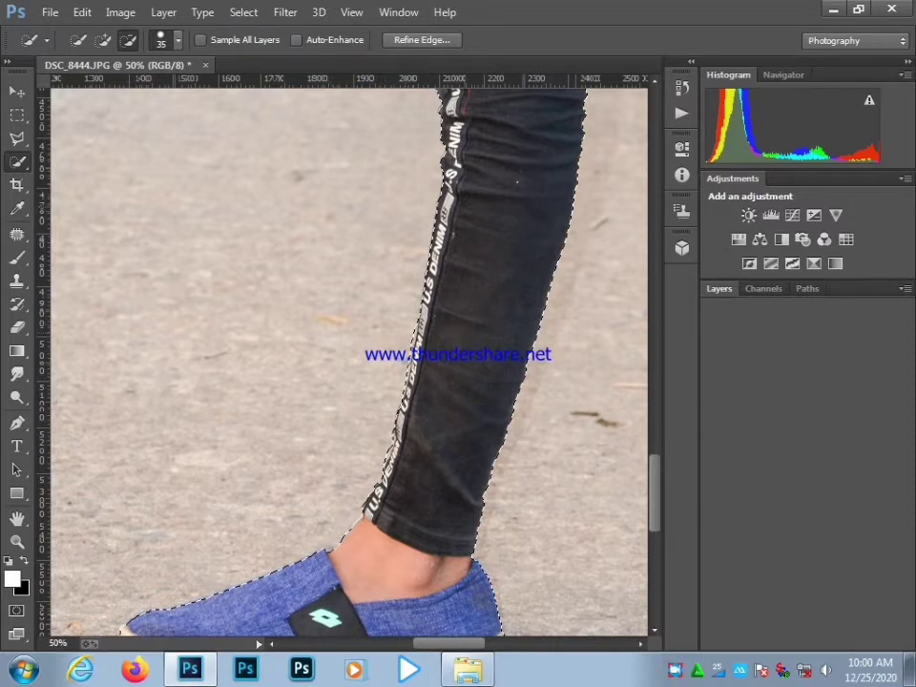
# Step: Add the extended arm's sleeve, palm and fingers to the selection
pyautogui.scroll(8, 307, 269)
pyautogui.scroll(8, 349, 361)
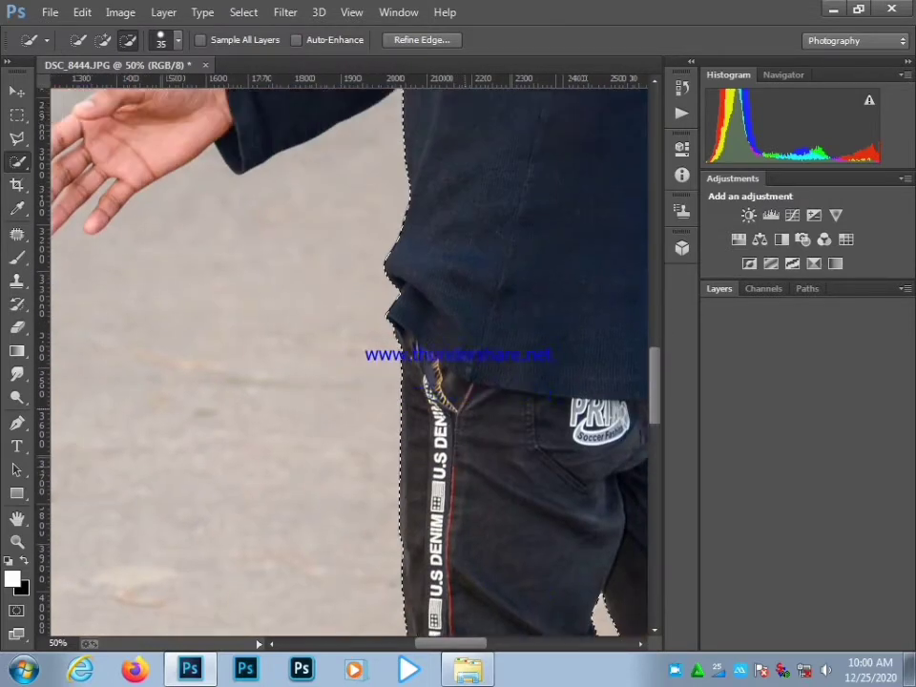
pyautogui.press('alt')
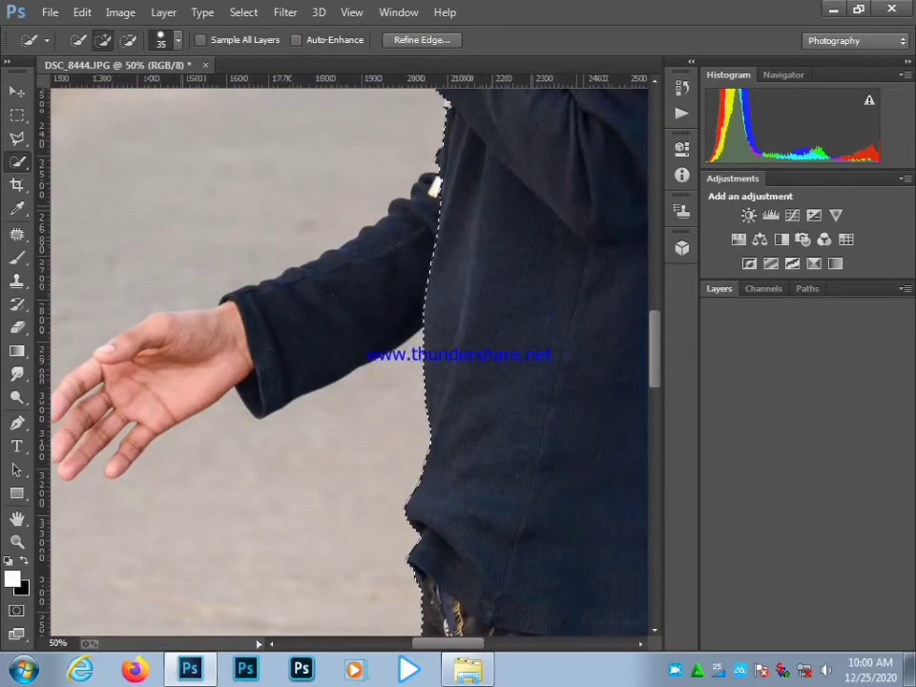
pyautogui.moveTo(401, 257); pyautogui.dragTo(286, 329)
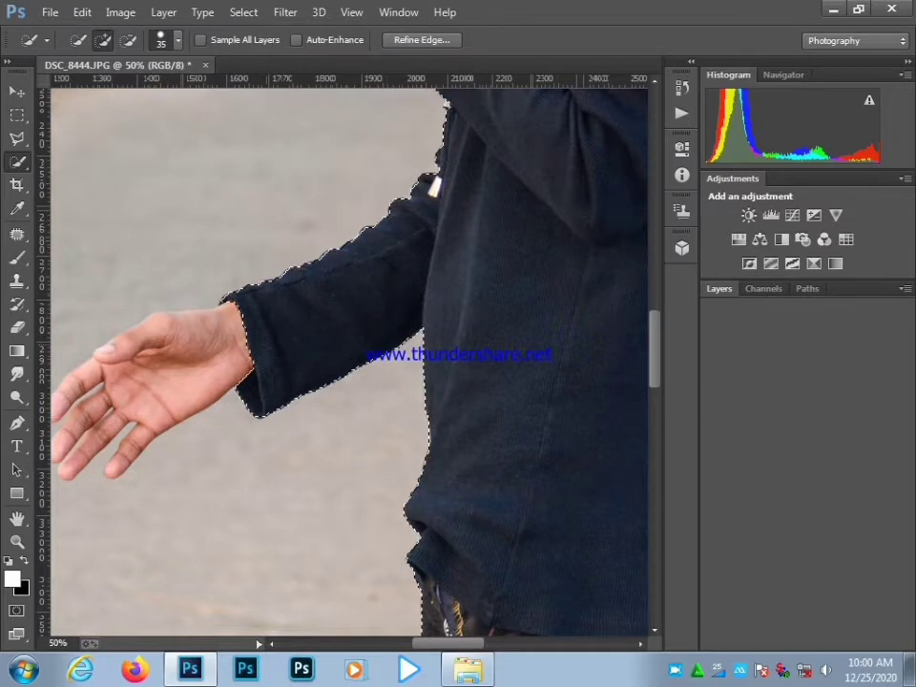
pyautogui.moveTo(227, 342); pyautogui.dragTo(143, 384)
pyautogui.moveTo(95, 273); pyautogui.dragTo(238, 248)
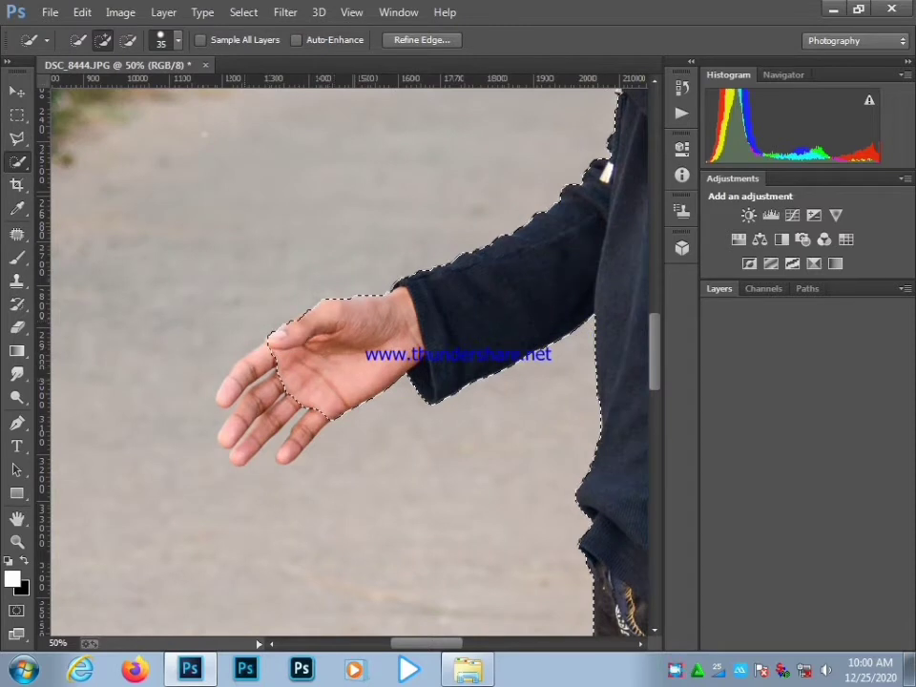
pyautogui.moveTo(260, 368)
pyautogui.mouseDown()
pyautogui.moveTo(248, 379)
pyautogui.moveTo(250, 420)
pyautogui.moveTo(275, 426)
pyautogui.moveTo(290, 451)
pyautogui.mouseUp()
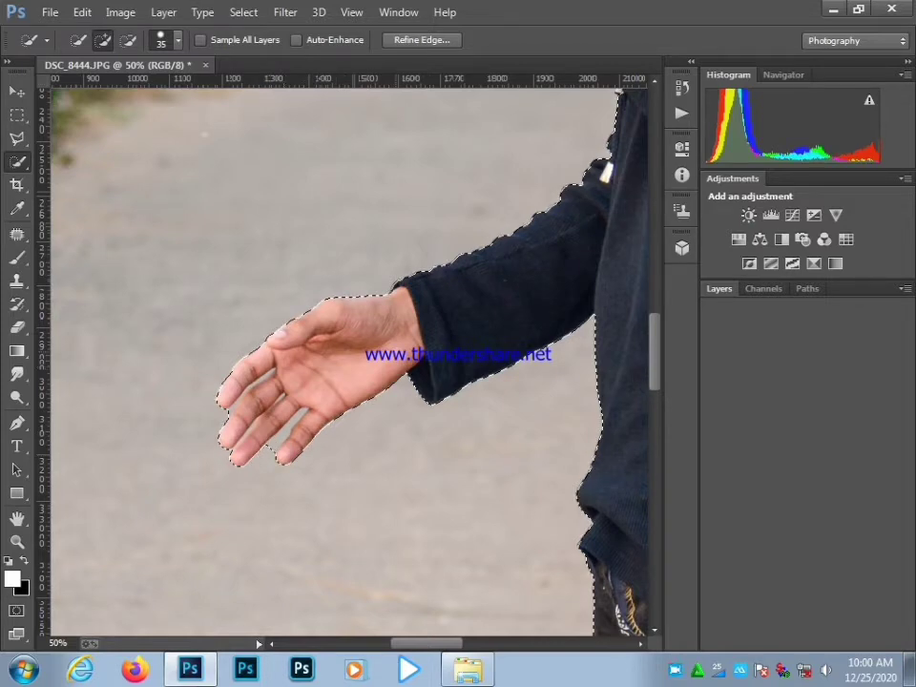
# Step: Start Refine Edge on the selection and brush along the outline of the man's hair and forehead
pyautogui.moveTo(514, 302); pyautogui.dragTo(464, 387)
pyautogui.moveTo(600, 172)
pyautogui.mouseDown()
pyautogui.moveTo(488, 308)
pyautogui.moveTo(465, 423)
pyautogui.mouseUp()
pyautogui.scroll(10, 348, 363)
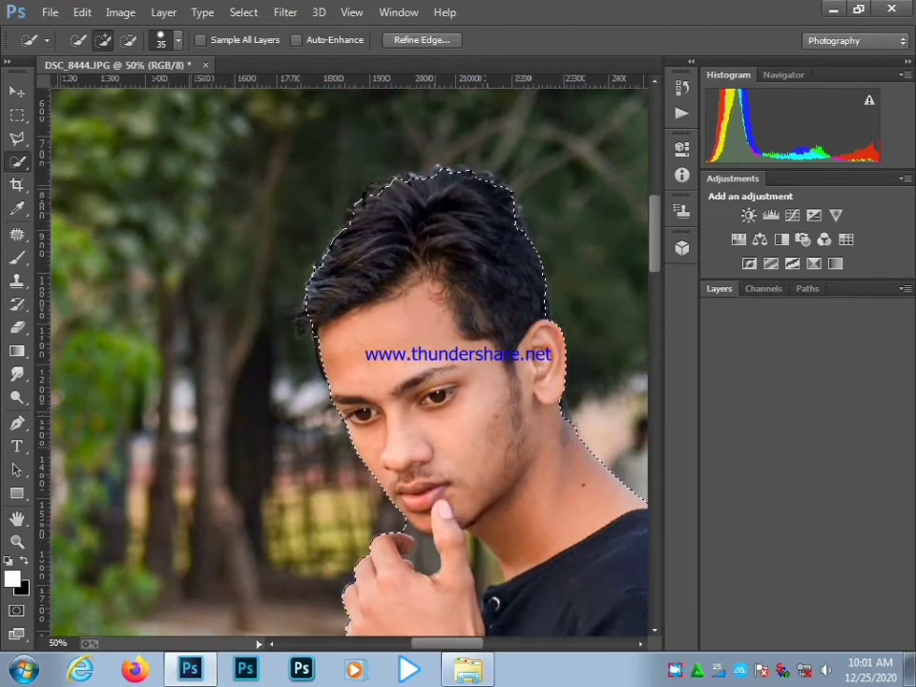
pyautogui.click(422, 39)
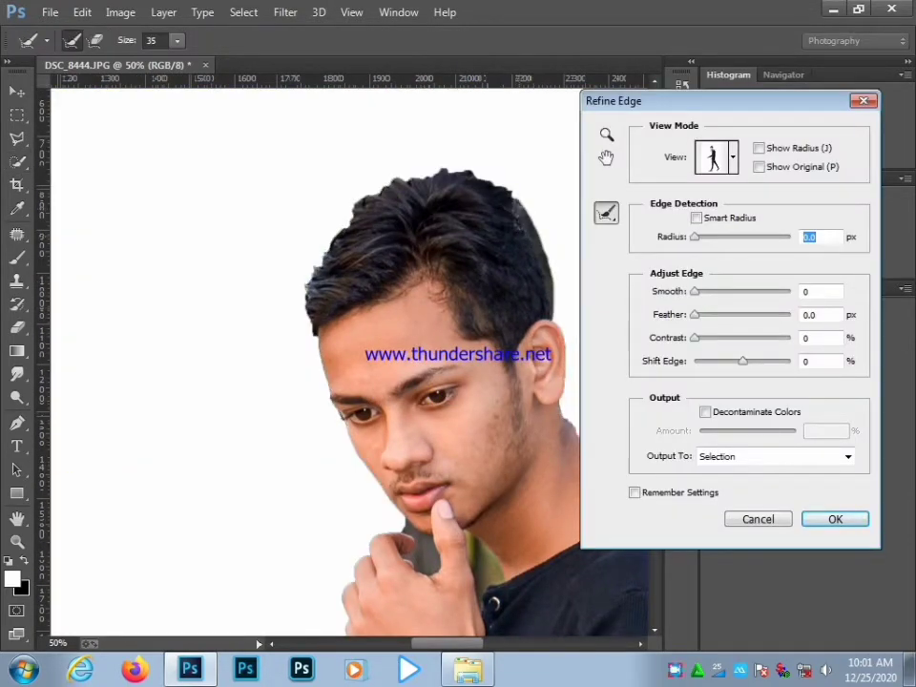
pyautogui.moveTo(500, 179)
pyautogui.mouseDown()
pyautogui.moveTo(452, 173)
pyautogui.moveTo(459, 165)
pyautogui.moveTo(434, 159)
pyautogui.moveTo(426, 172)
pyautogui.moveTo(361, 188)
pyautogui.moveTo(335, 235)
pyautogui.mouseUp()
pyautogui.moveTo(310, 287)
pyautogui.mouseDown()
pyautogui.moveTo(300, 336)
pyautogui.moveTo(286, 315)
pyautogui.moveTo(285, 351)
pyautogui.moveTo(294, 339)
pyautogui.moveTo(315, 361)
pyautogui.moveTo(296, 286)
pyautogui.moveTo(345, 440)
pyautogui.mouseUp()
# Step: Enlarge the refine brush to 70 and brush out the background in the gap between the raised fingers and thumb
pyautogui.moveTo(382, 534); pyautogui.dragTo(358, 182)
pyautogui.press(']')
pyautogui.press(']')
pyautogui.press(']')
pyautogui.press(']')
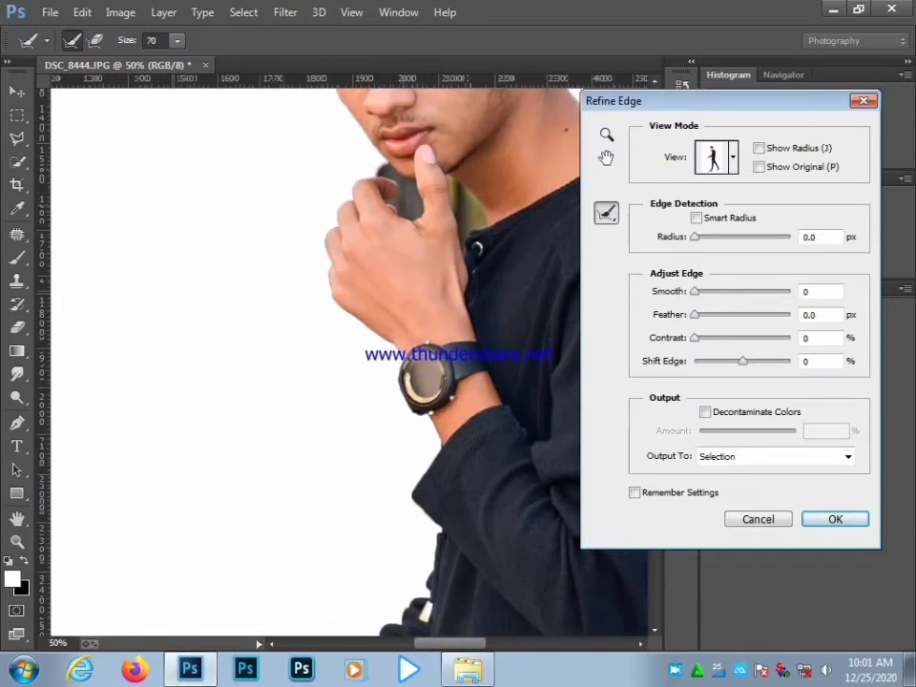
pyautogui.moveTo(391, 179); pyautogui.dragTo(413, 209)
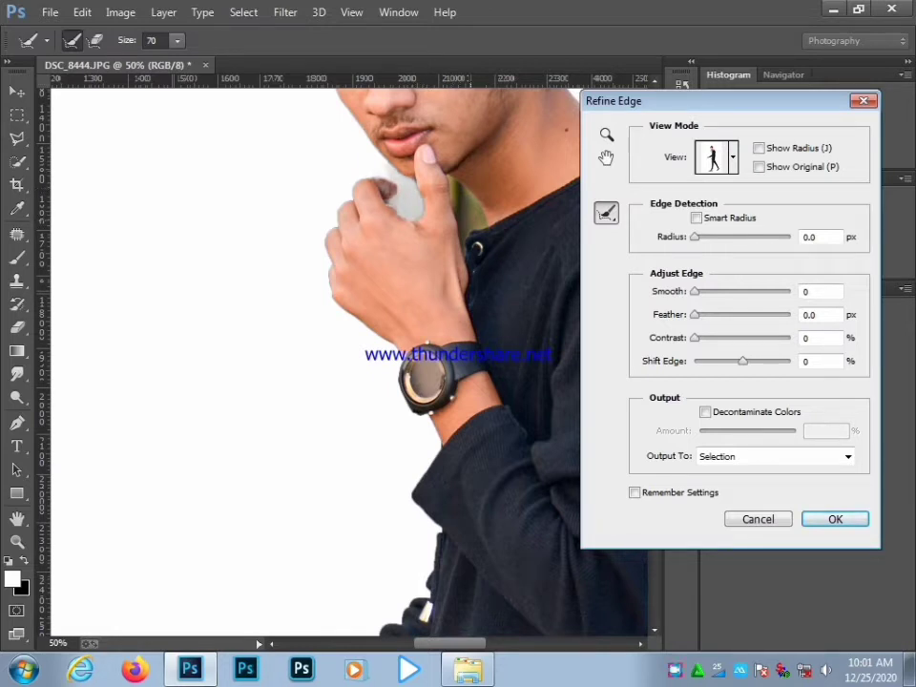
pyautogui.moveTo(353, 147); pyautogui.dragTo(359, 162)
# Step: Brush out the pavement showing between the fingers of the extended hand
pyautogui.moveTo(370, 205); pyautogui.dragTo(418, 93)
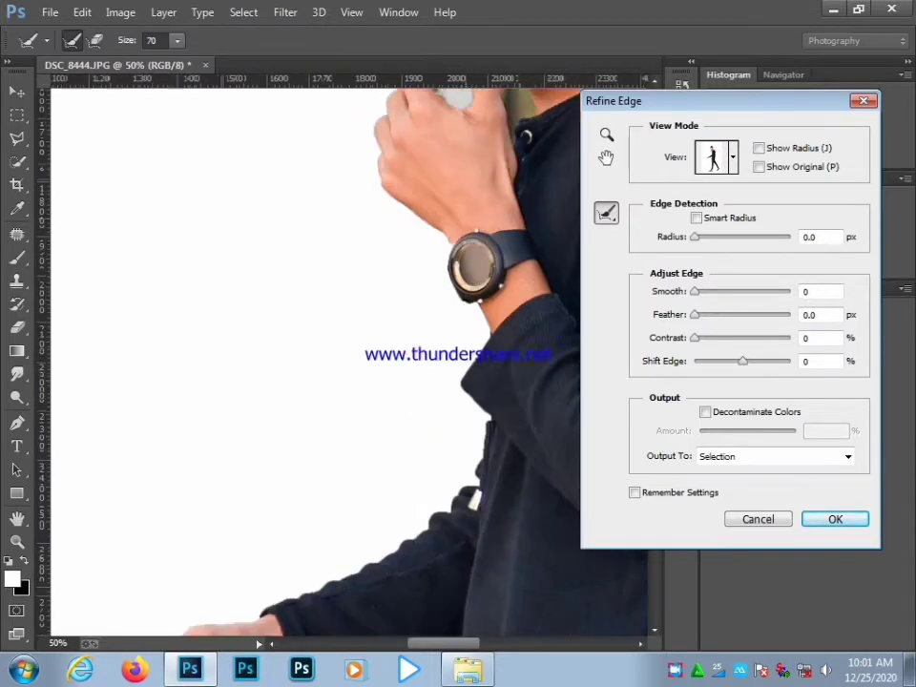
pyautogui.moveTo(422, 511); pyautogui.dragTo(471, 304)
pyautogui.moveTo(272, 506); pyautogui.dragTo(435, 334)
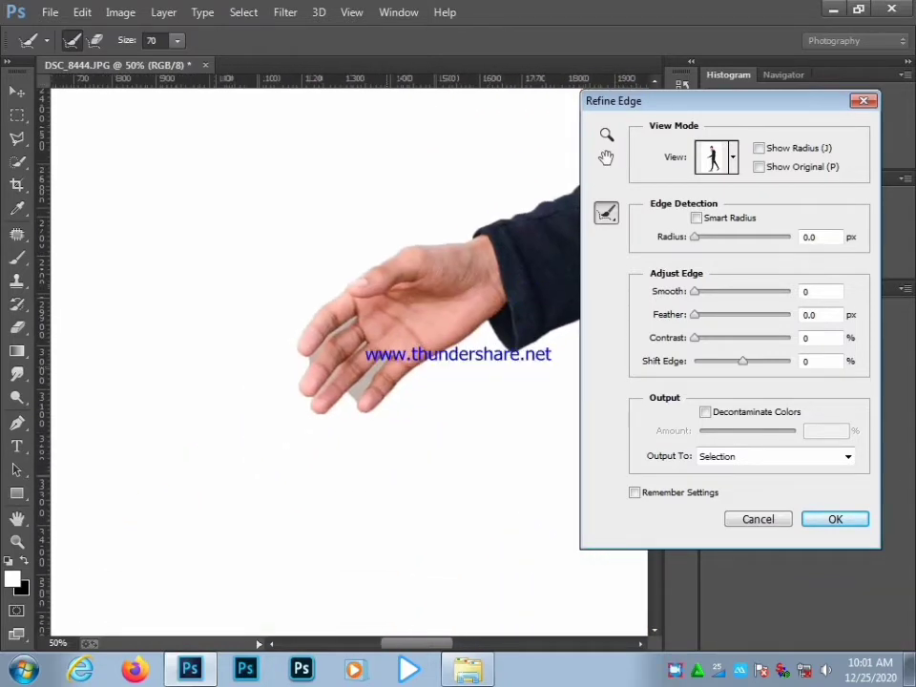
pyautogui.moveTo(375, 372); pyautogui.dragTo(350, 396)
pyautogui.moveTo(343, 325); pyautogui.dragTo(305, 362)
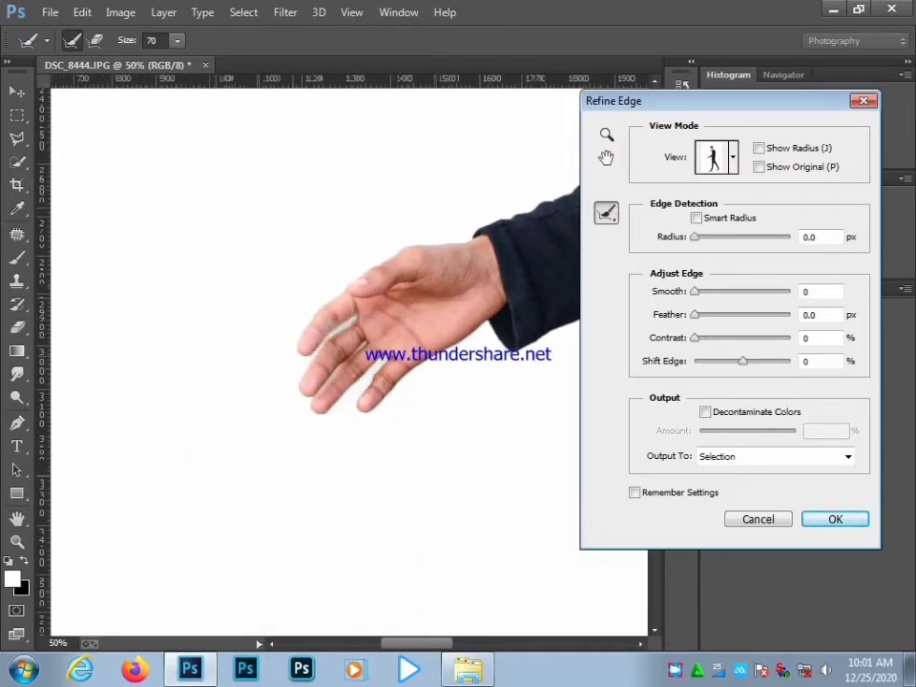
pyautogui.moveTo(362, 344); pyautogui.dragTo(330, 380)
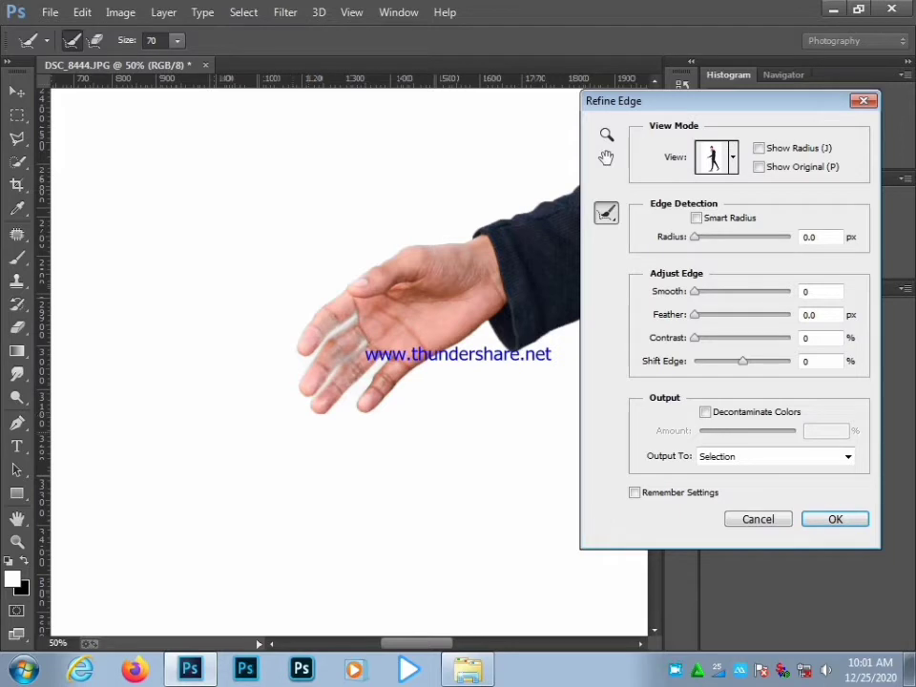
# Step: Apply the edge refinement with a contrast of 43% and mask the photo layer with the resulting selection
pyautogui.moveTo(695, 338); pyautogui.dragTo(735, 338)
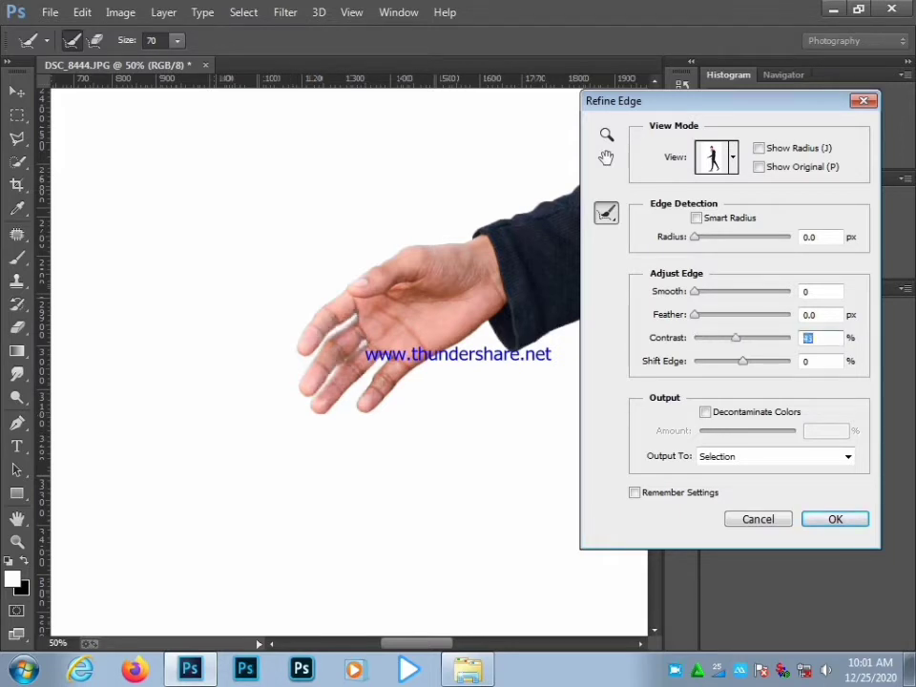
pyautogui.rightClick(409, 336)
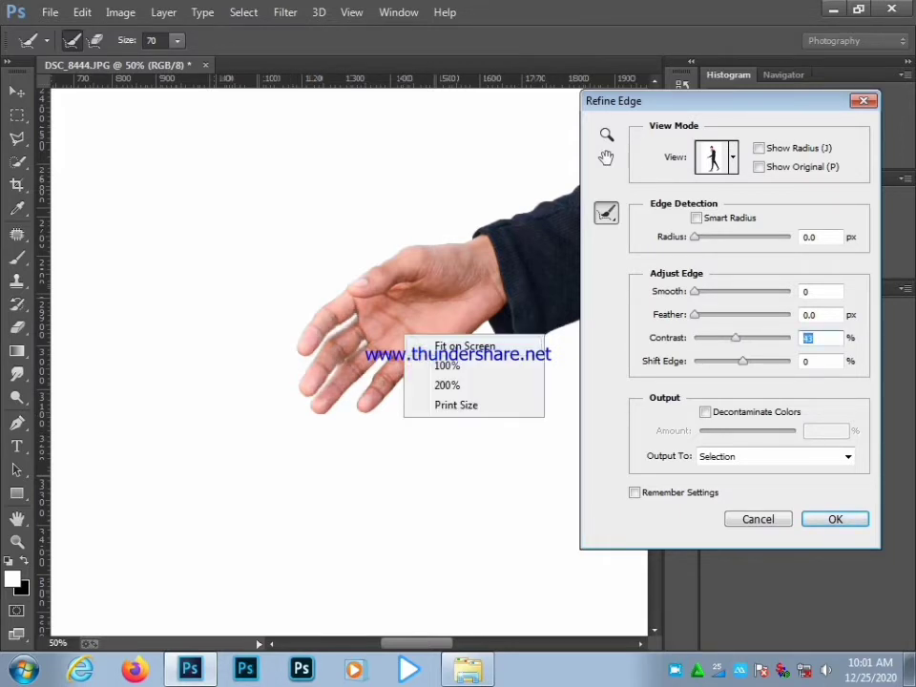
pyautogui.click(447, 344)
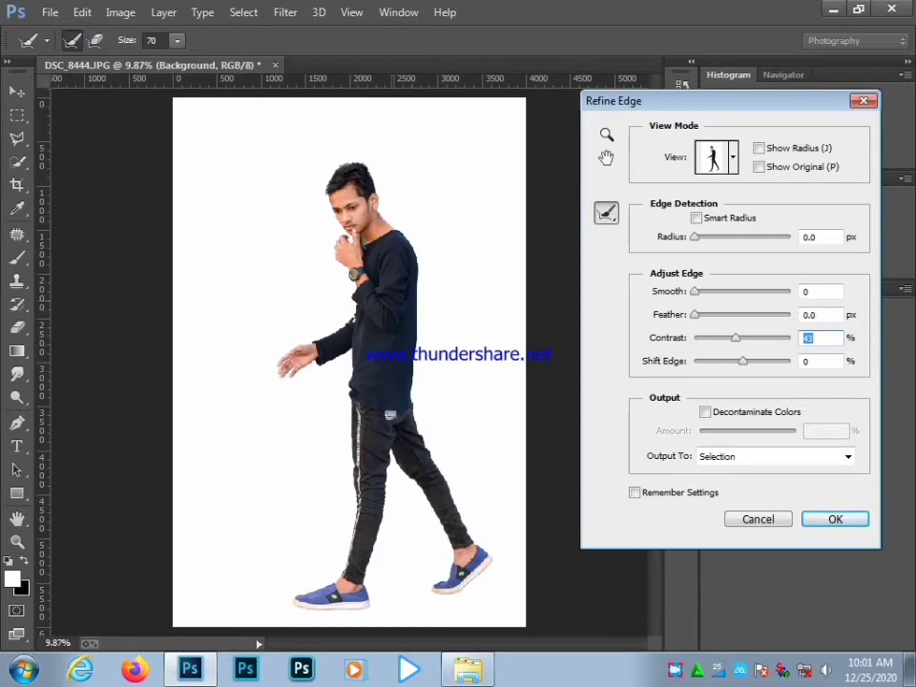
pyautogui.press('Return')
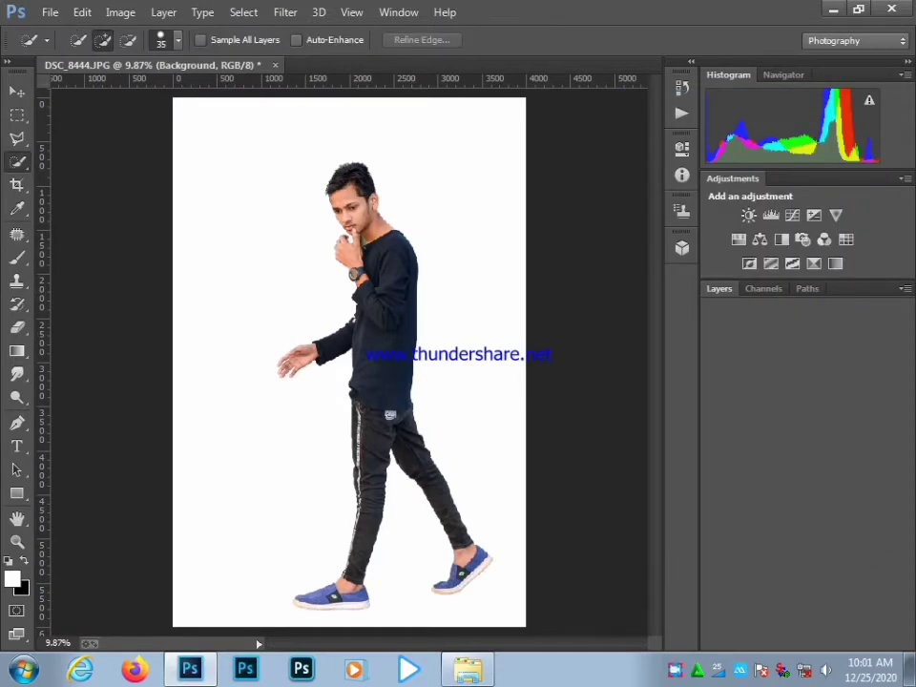
pyautogui.hotkey('ctrl', 'z')
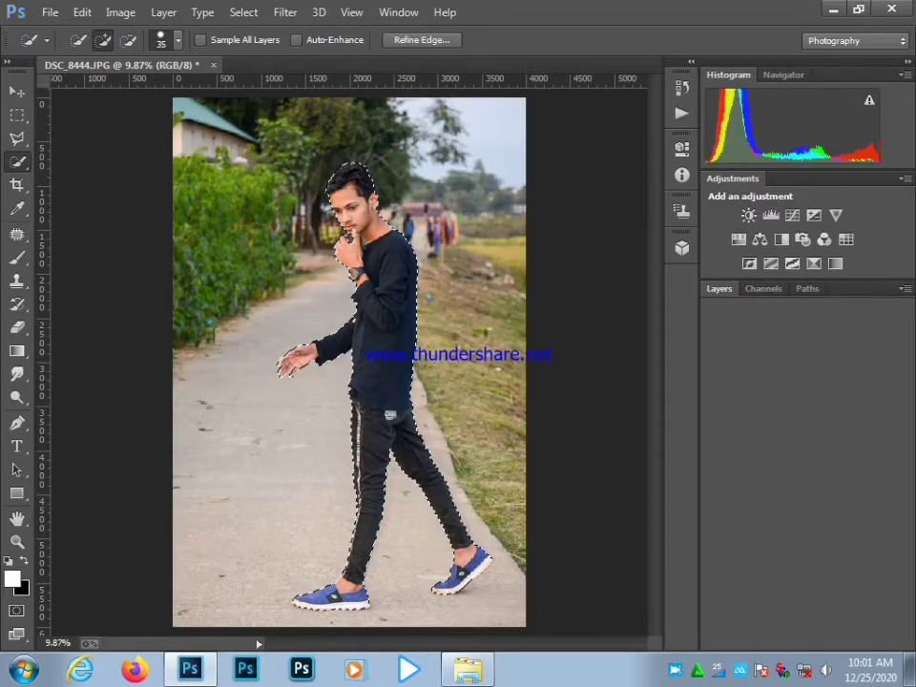
pyautogui.click(789, 643)
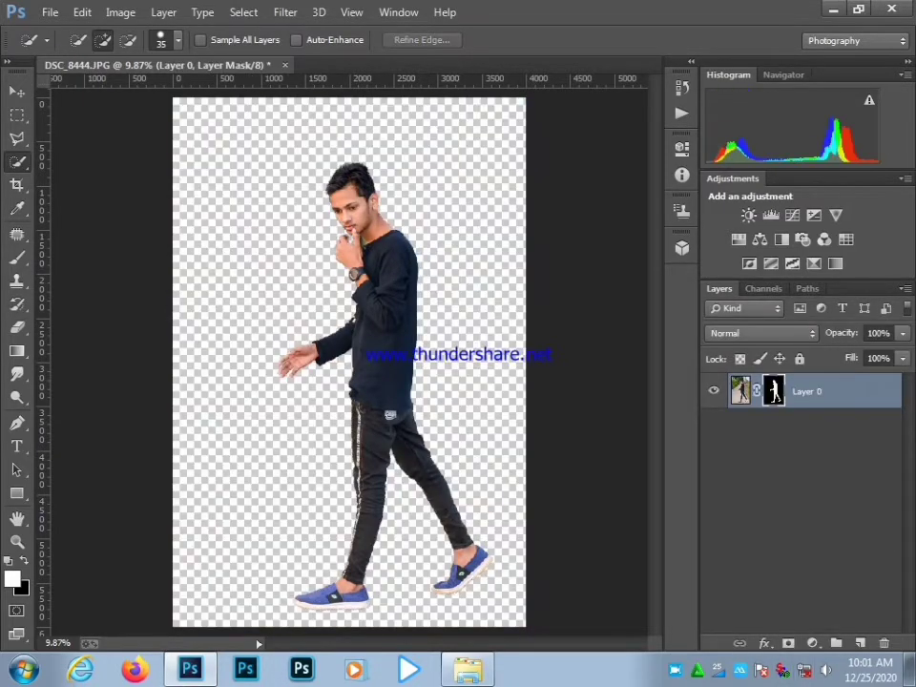
# Step: Examine the cutout's edges around the face, neck and raised hand for leftover background
pyautogui.press('z')
pyautogui.moveTo(170, 357); pyautogui.dragTo(288, 547)
pyautogui.moveTo(181, 123); pyautogui.dragTo(519, 629)
pyautogui.moveTo(573, 172); pyautogui.dragTo(217, 579)
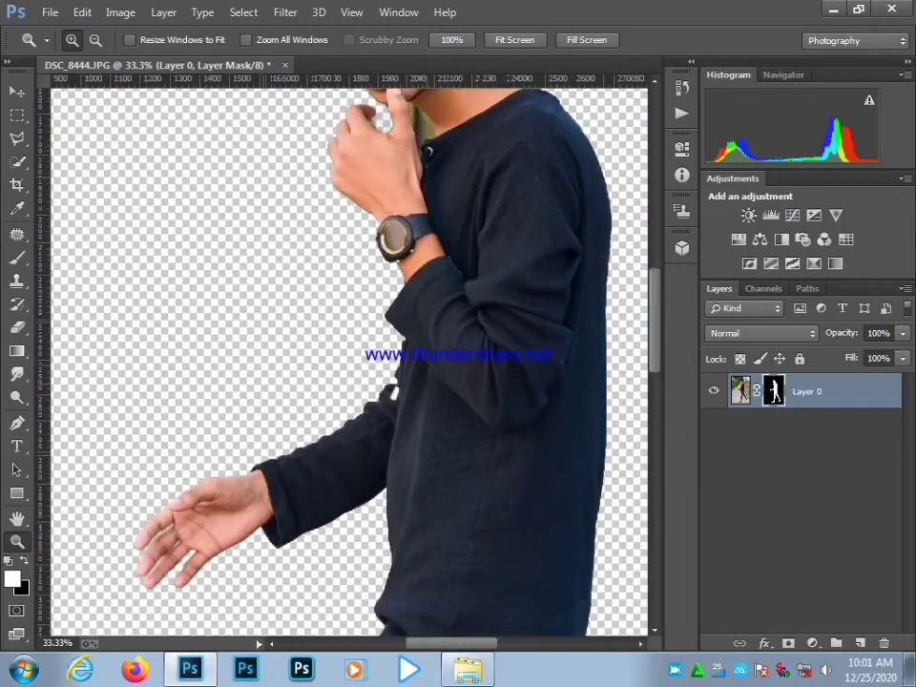
pyautogui.moveTo(415, 199); pyautogui.dragTo(304, 534)
pyautogui.click(304, 466)
pyautogui.click(303, 467)
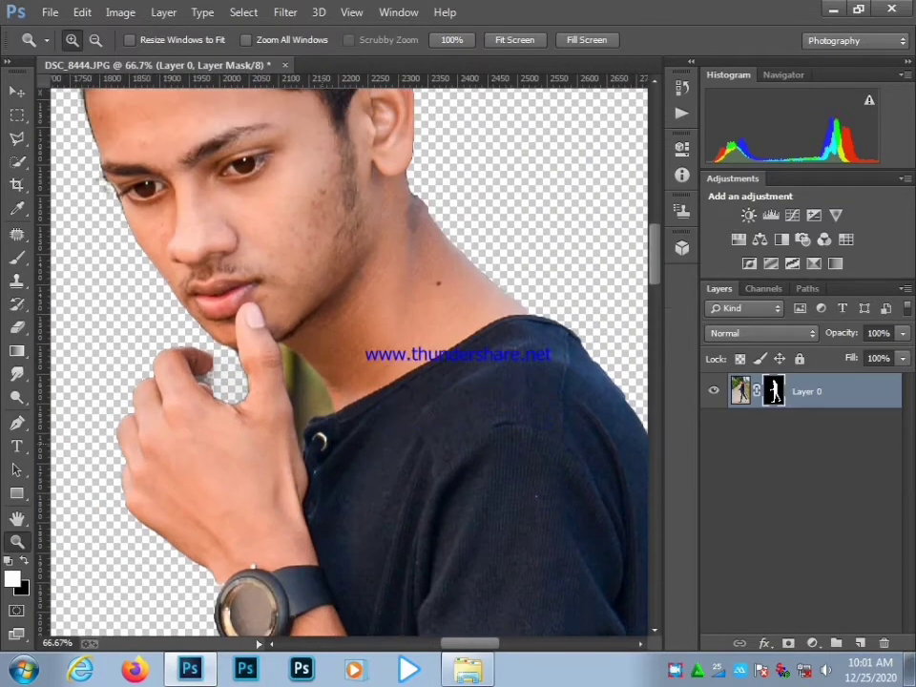
pyautogui.click(320, 442)
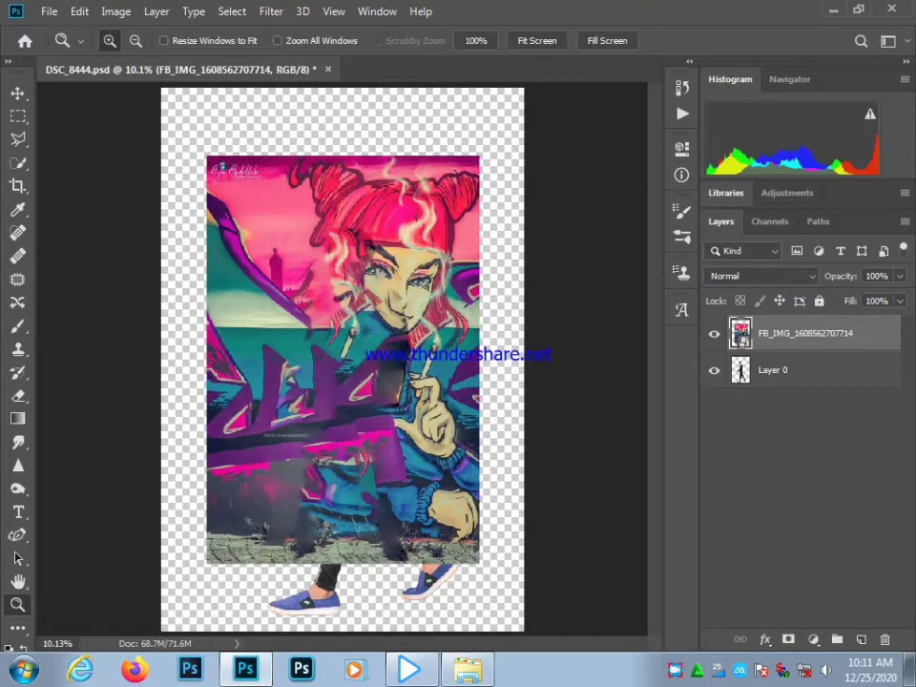
# Step: Place the graffiti image layer behind the cutout man and scale it to fill the whole canvas
pyautogui.hotkey('ctrl', '[')
pyautogui.press('v')
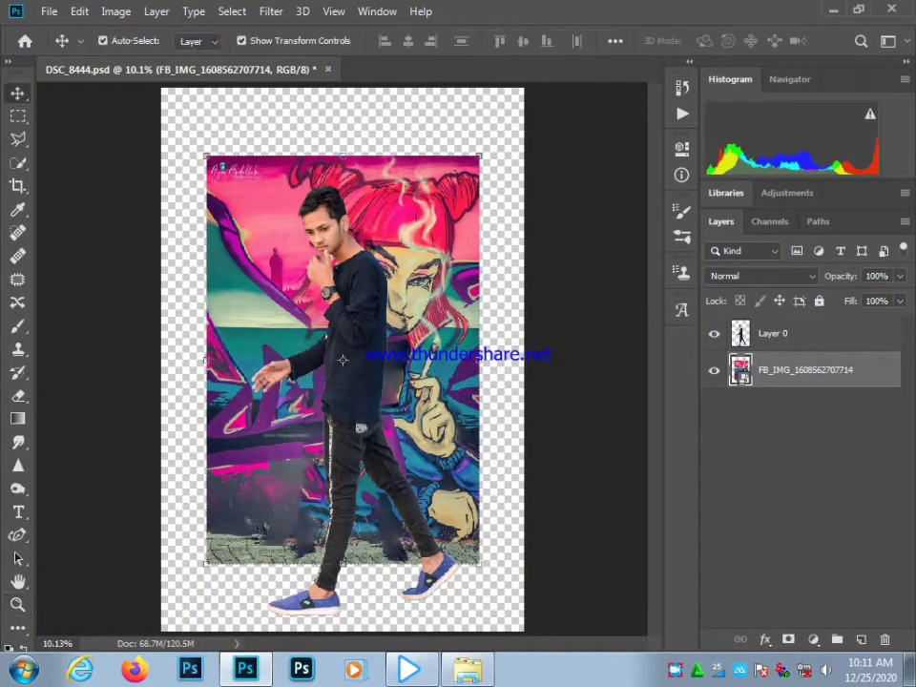
pyautogui.moveTo(344, 156); pyautogui.dragTo(344, 89)
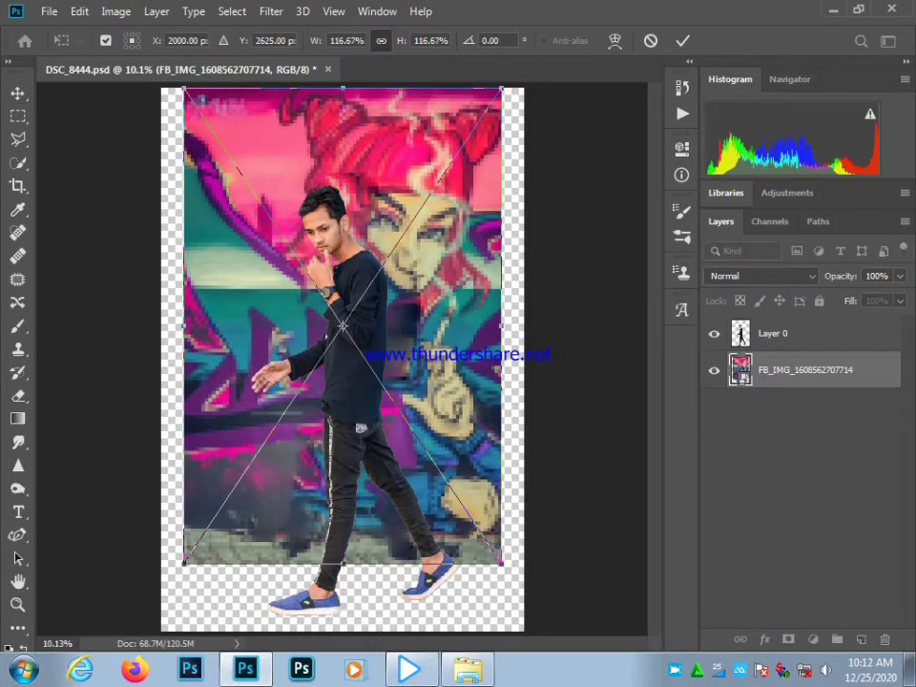
pyautogui.moveTo(344, 564); pyautogui.dragTo(344, 631)
pyautogui.press('Return')
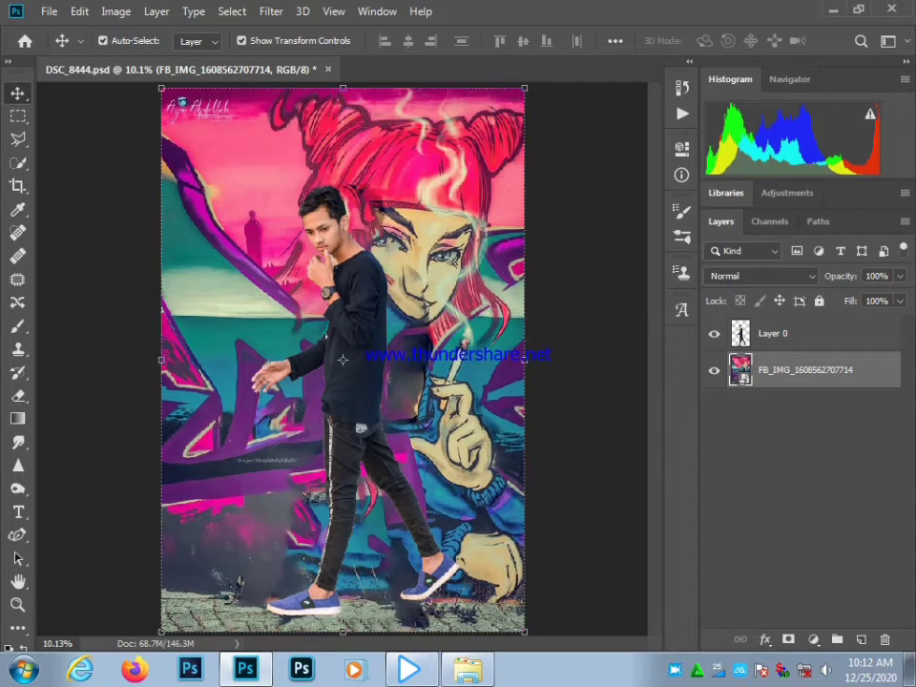
# Step: Move the man slightly down so his front shoe rests near the bottom edge of the pavement
pyautogui.moveTo(351, 382); pyautogui.dragTo(352, 401)
pyautogui.click(456, 261)
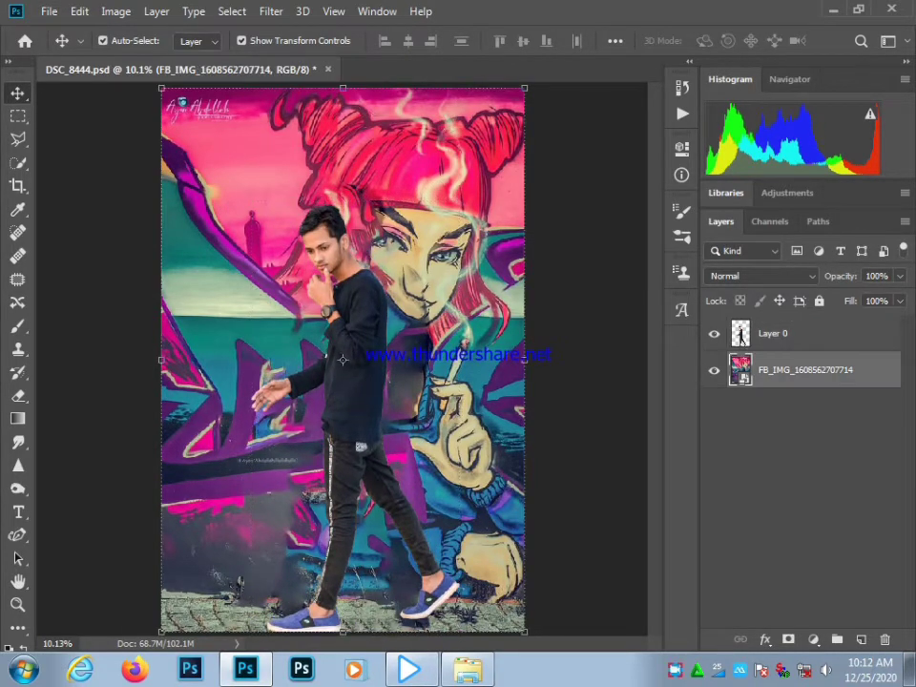
pyautogui.rightClick(402, 331)
pyautogui.click(429, 342)
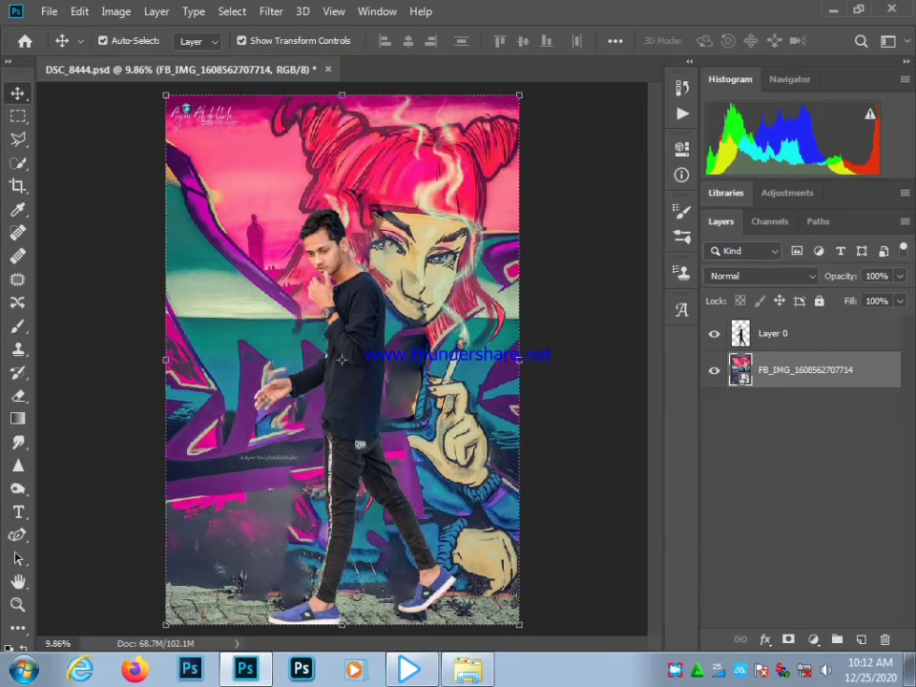
# Step: Rotate the man's layer about 2.16° clockwise and nudge it up to a Y position of about 3606.53 px
pyautogui.click(354, 416)
pyautogui.press('z')
pyautogui.rightClick(305, 423)
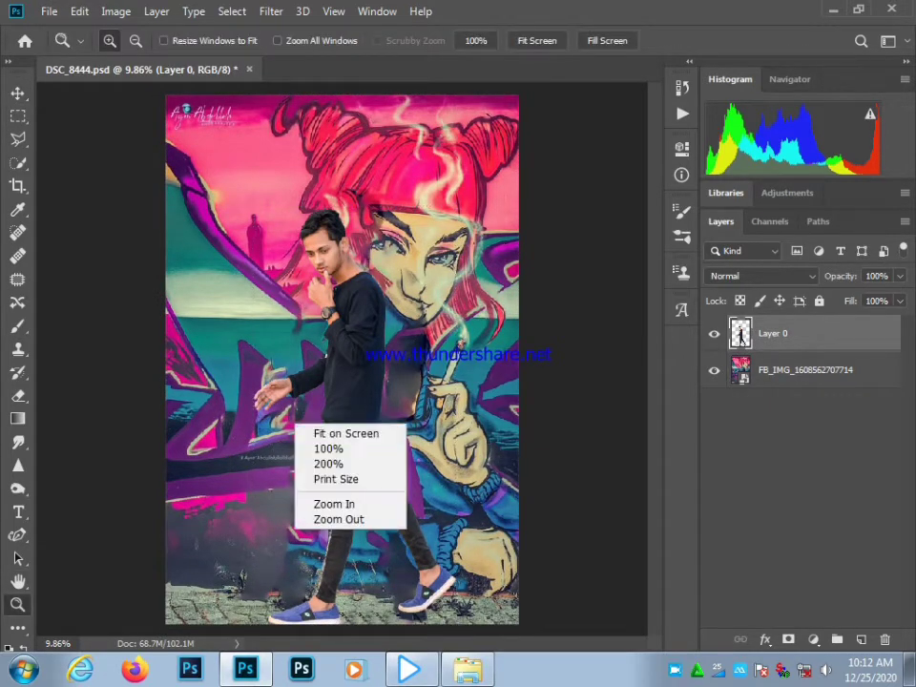
pyautogui.click(338, 434)
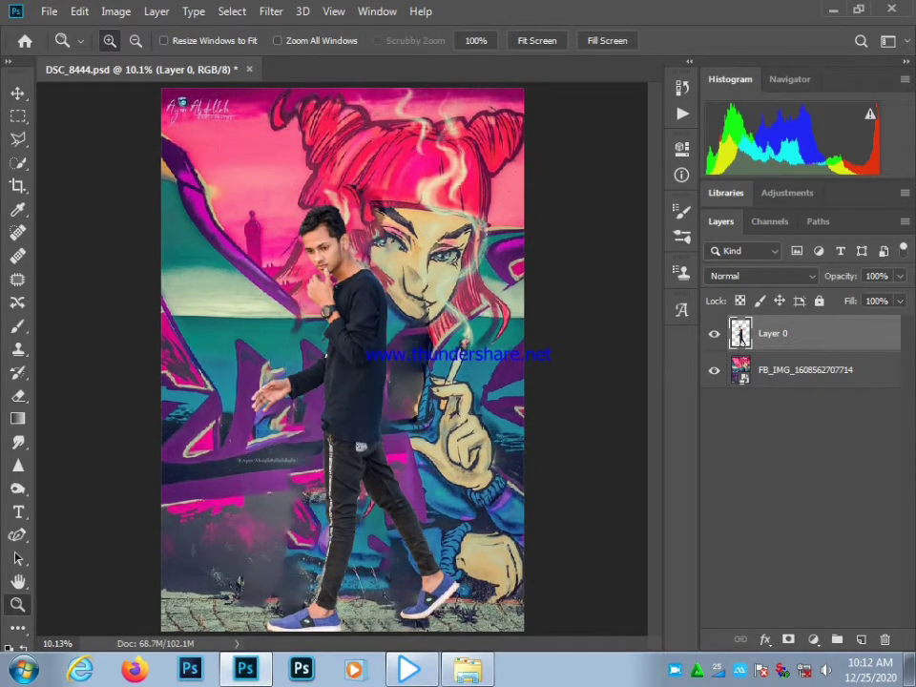
pyautogui.press('v')
pyautogui.hotkey('ctrl', 't')
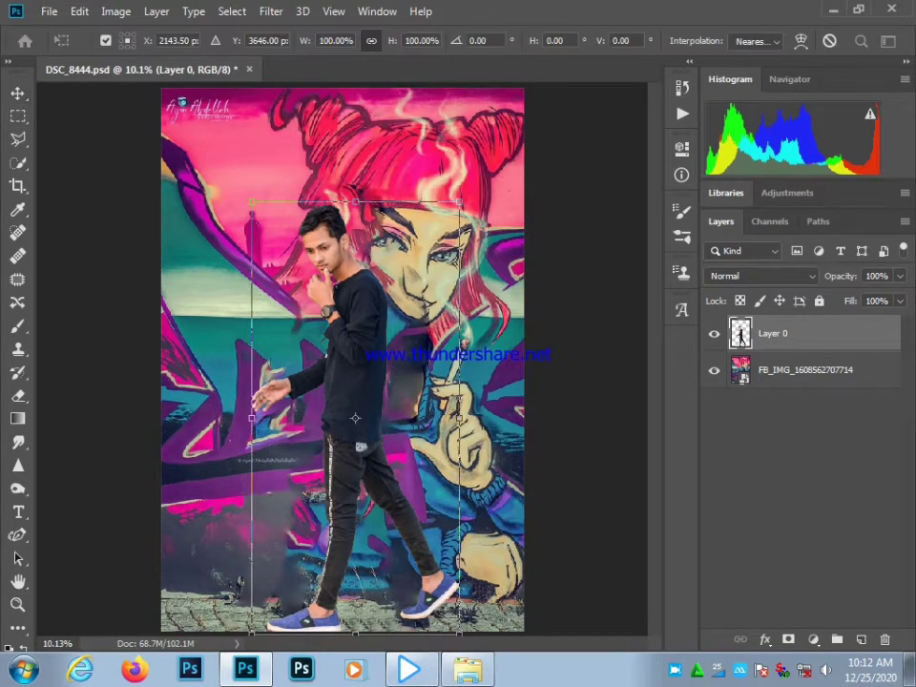
pyautogui.moveTo(239, 181); pyautogui.dragTo(245, 178)
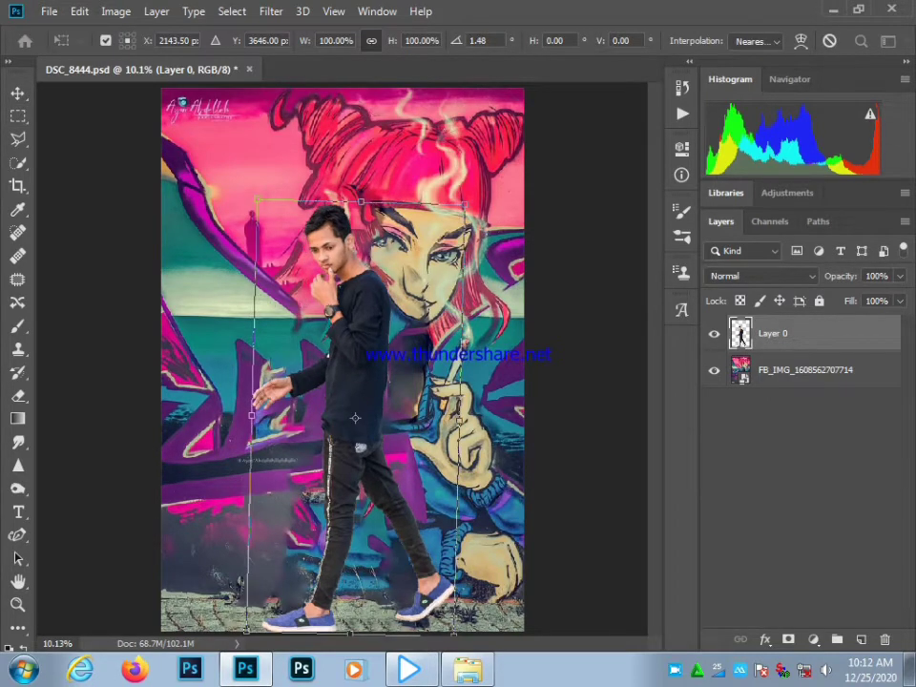
pyautogui.moveTo(221, 577); pyautogui.dragTo(220, 576)
pyautogui.press('Up')
pyautogui.press('Up')
pyautogui.press('Up')
pyautogui.press('Up')
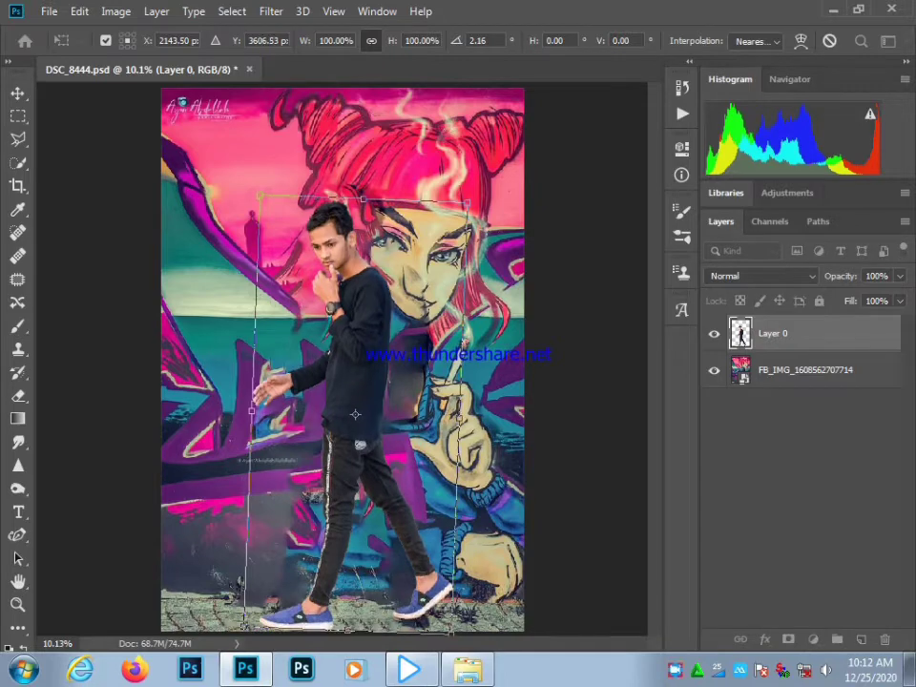
pyautogui.press('Return')
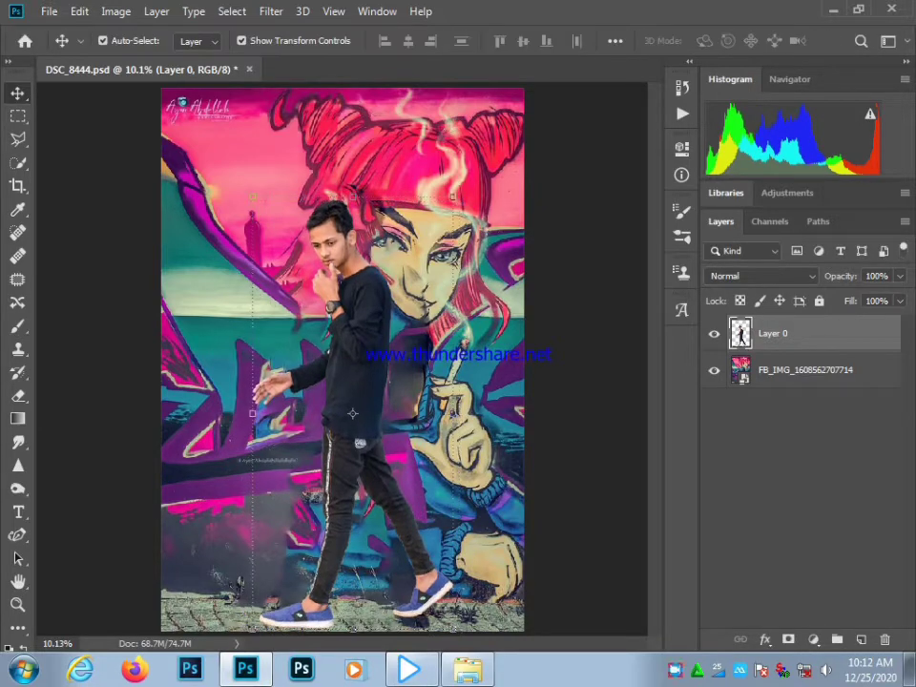
# Step: Add a Drop Shadow layer style to the man's layer
pyautogui.rightClick(754, 334)
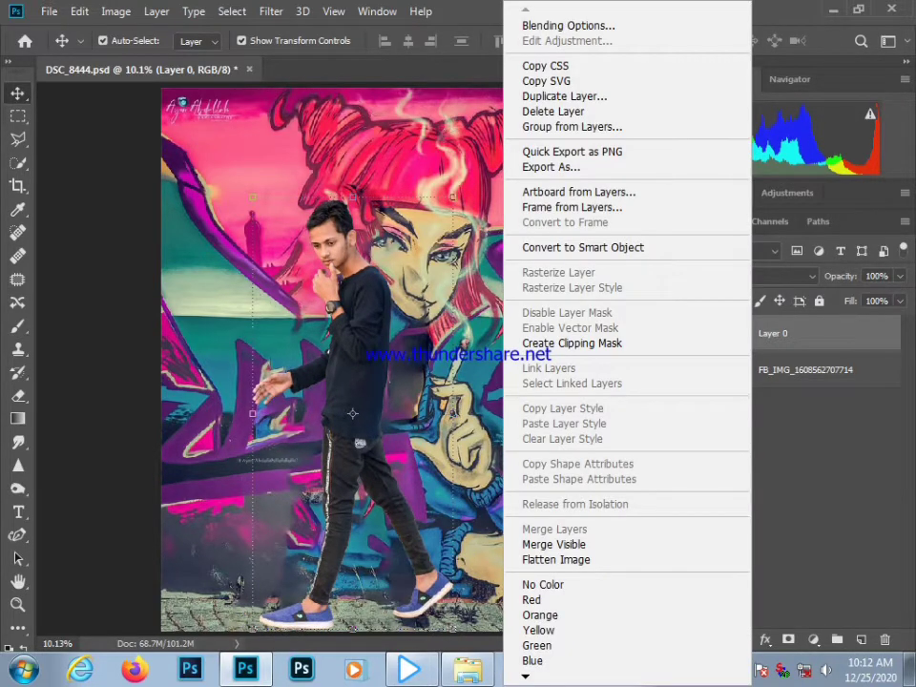
pyautogui.click(788, 334)
pyautogui.rightClick(788, 334)
pyautogui.click(788, 335)
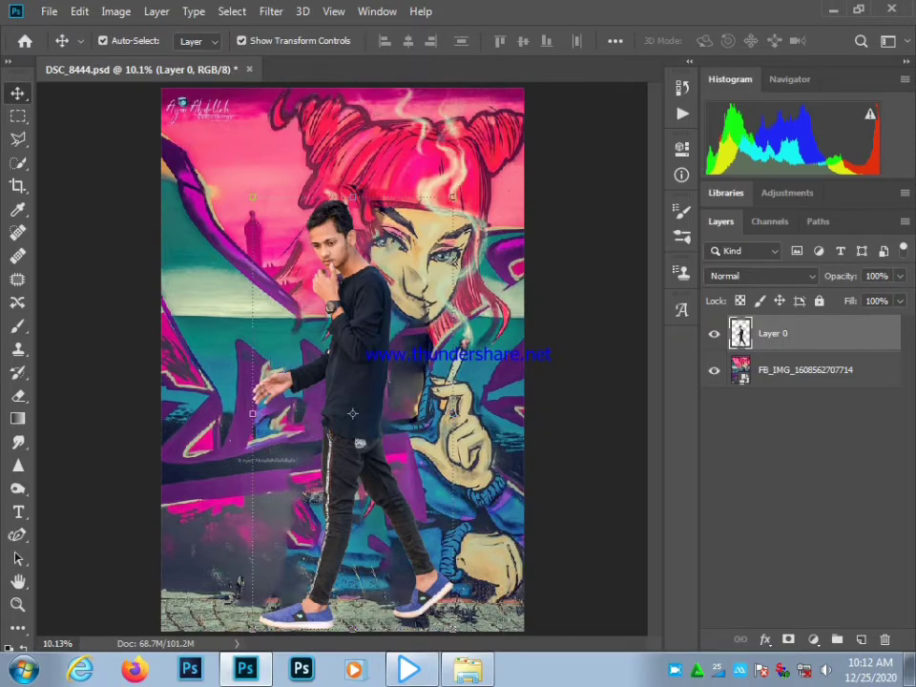
pyautogui.doubleClick(829, 334)
pyautogui.click(263, 492)
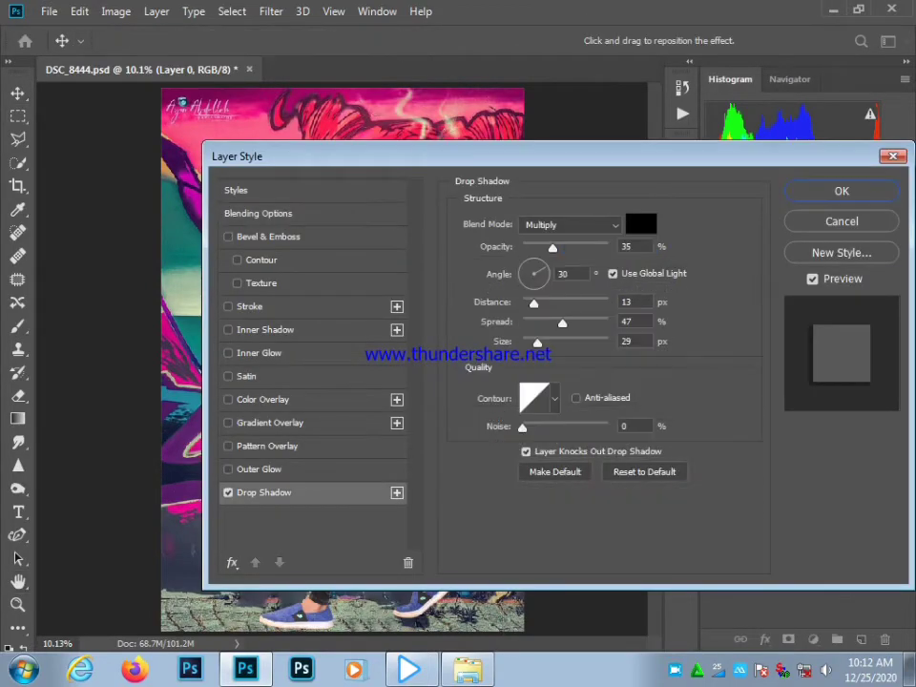
# Step: Set the drop shadow's spread to 71% while checking its effect around the man
pyautogui.moveTo(479, 145); pyautogui.dragTo(760, 142)
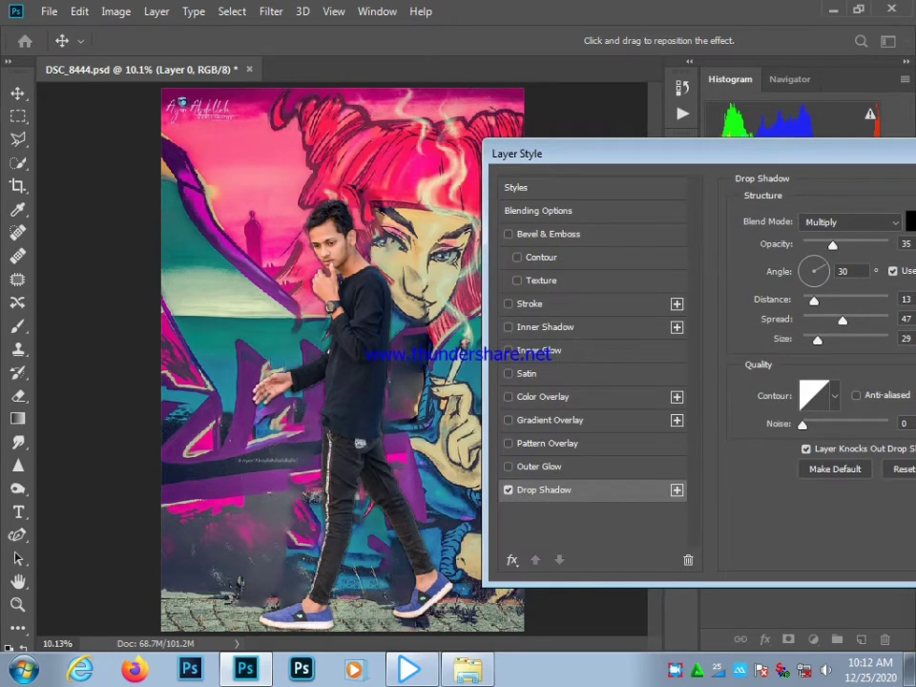
pyautogui.hotkey('ctrl', '=')
pyautogui.hotkey('ctrl', '=')
pyautogui.hotkey('ctrl', '=')
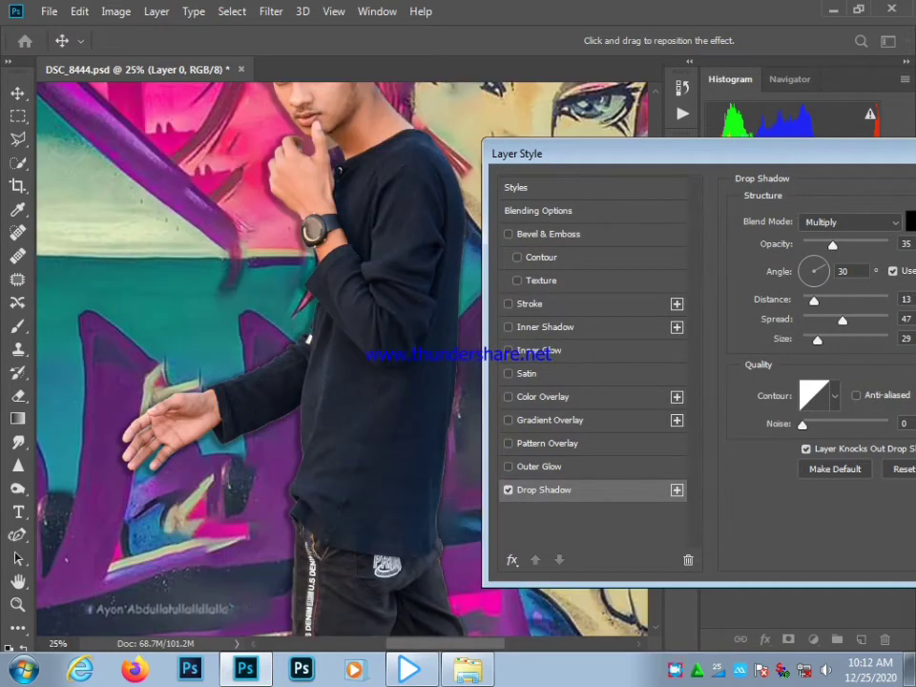
pyautogui.moveTo(843, 320); pyautogui.dragTo(864, 321)
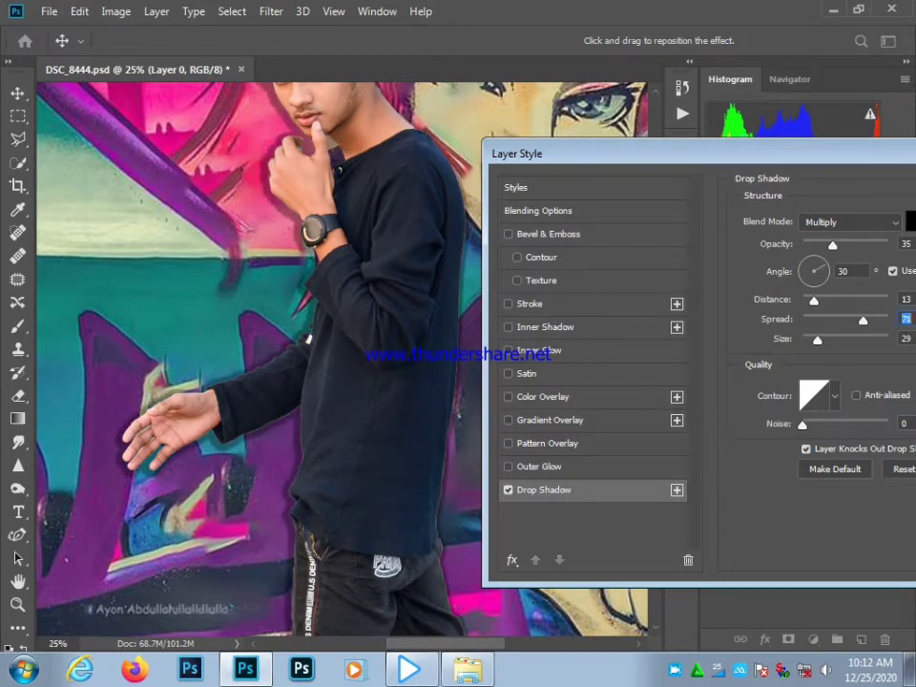
pyautogui.rightClick(306, 355)
pyautogui.click(329, 371)
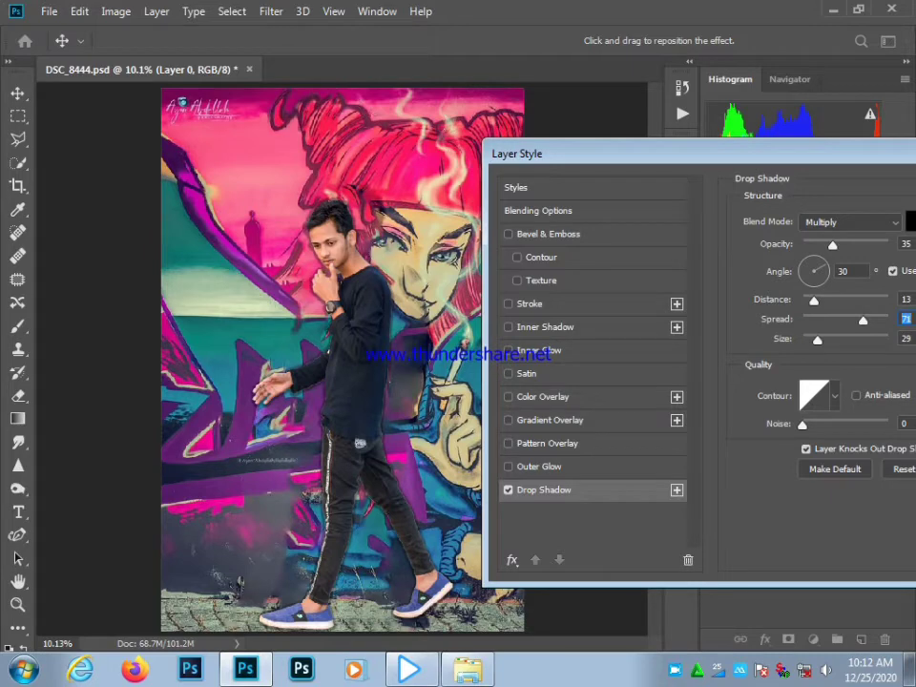
# Step: Try a pale off-white colour (#f6ebeb) for the man's drop shadow
pyautogui.moveTo(720, 143); pyautogui.dragTo(598, 145)
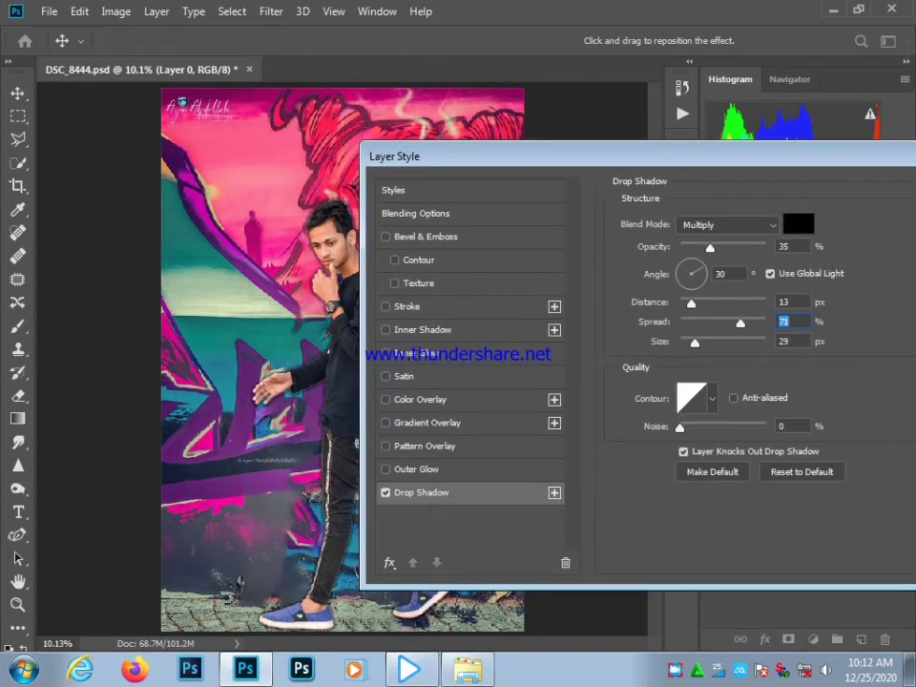
pyautogui.hotkey('ctrl', '+')
pyautogui.hotkey('ctrl', '+')
pyautogui.hotkey('ctrl', '+')
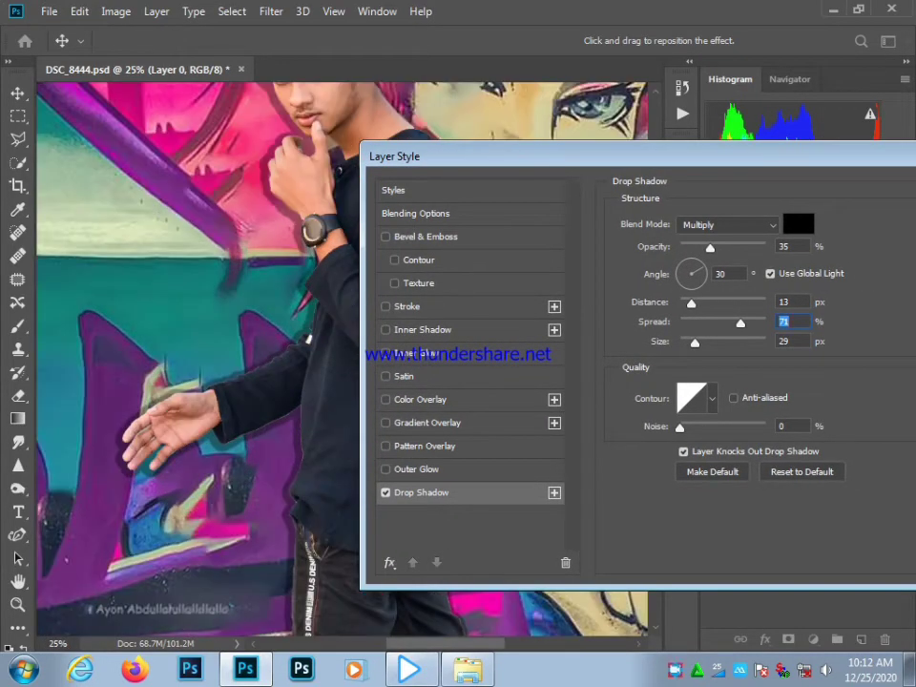
pyautogui.moveTo(286, 287); pyautogui.dragTo(197, 428)
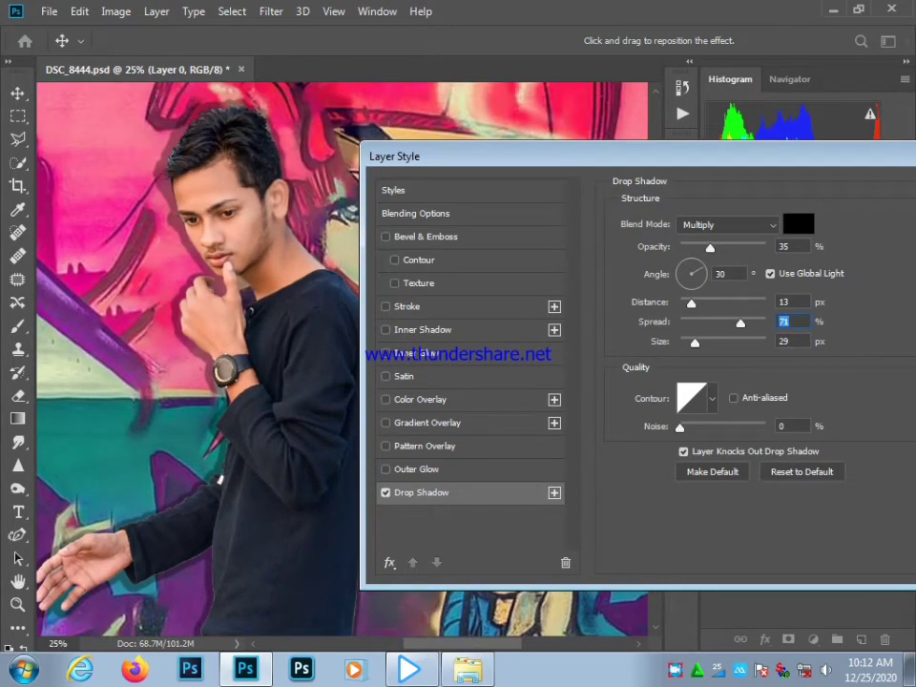
pyautogui.moveTo(598, 145); pyautogui.dragTo(348, 145)
pyautogui.click(550, 224)
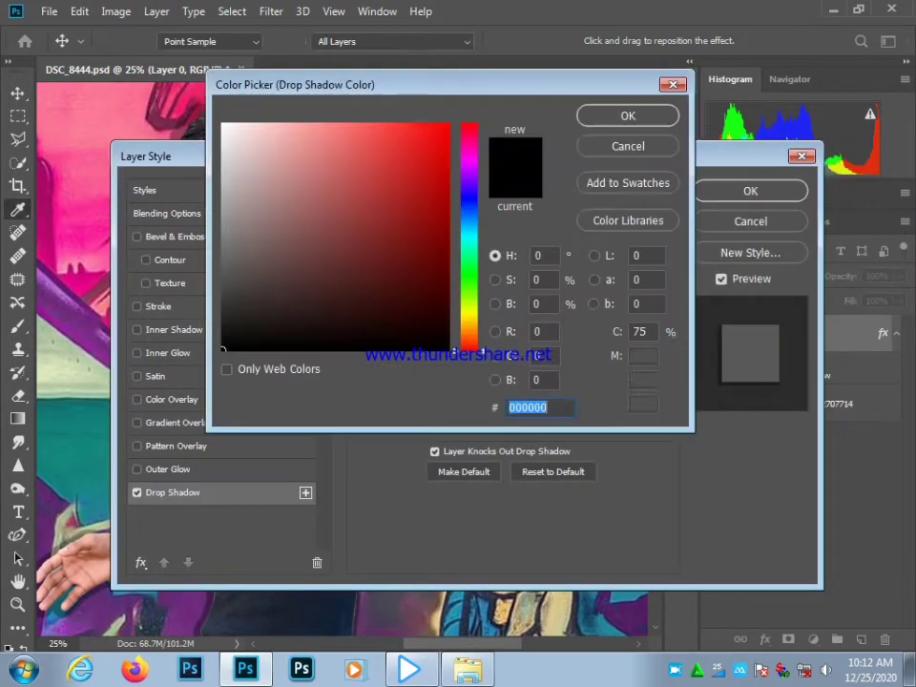
pyautogui.click(231, 131)
pyautogui.click(628, 115)
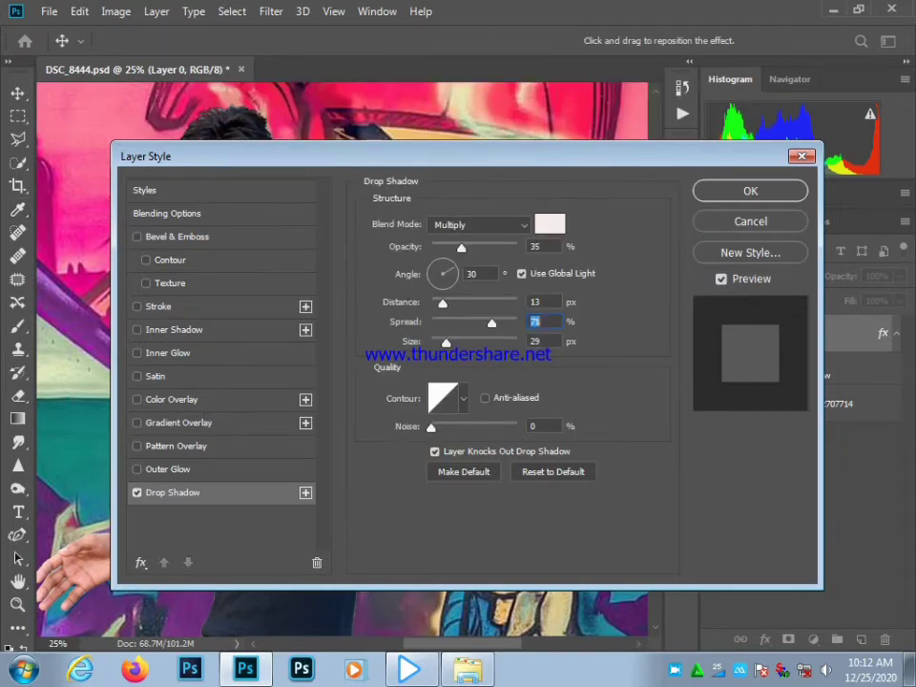
# Step: Set the drop shadow's colour to black (#000000), apply the layer style and fit the whole image in view
pyautogui.moveTo(573, 156); pyautogui.dragTo(822, 137)
pyautogui.click(800, 204)
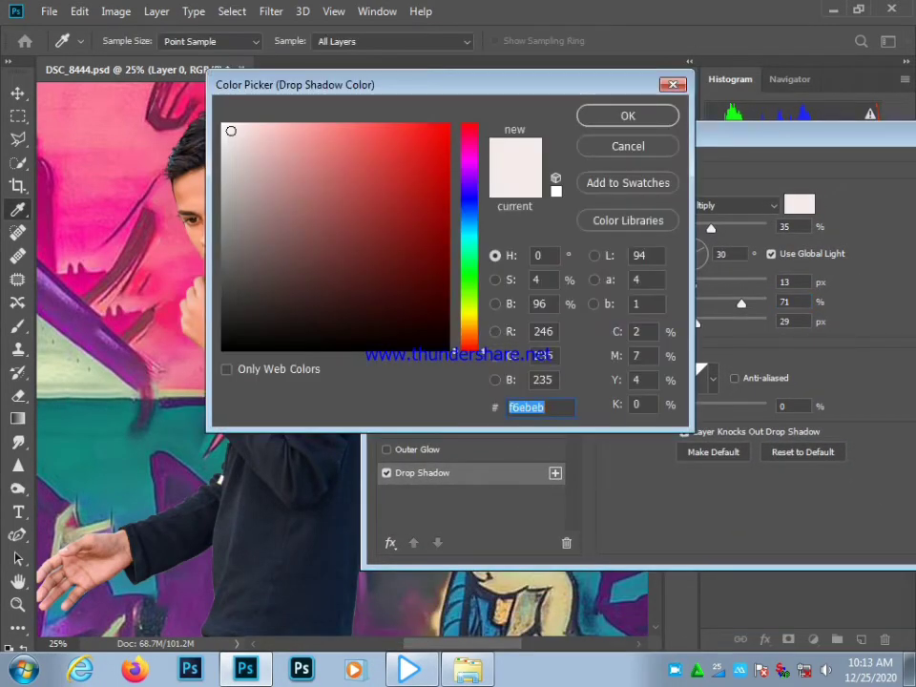
pyautogui.moveTo(395, 164); pyautogui.dragTo(449, 351)
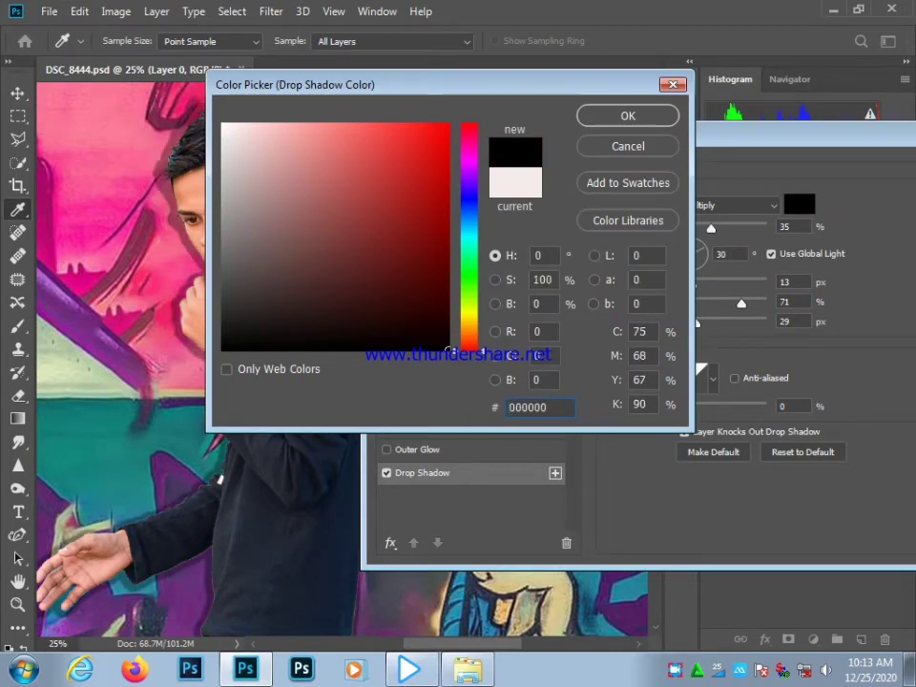
pyautogui.click(599, 123)
pyautogui.moveTo(634, 133); pyautogui.dragTo(471, 122)
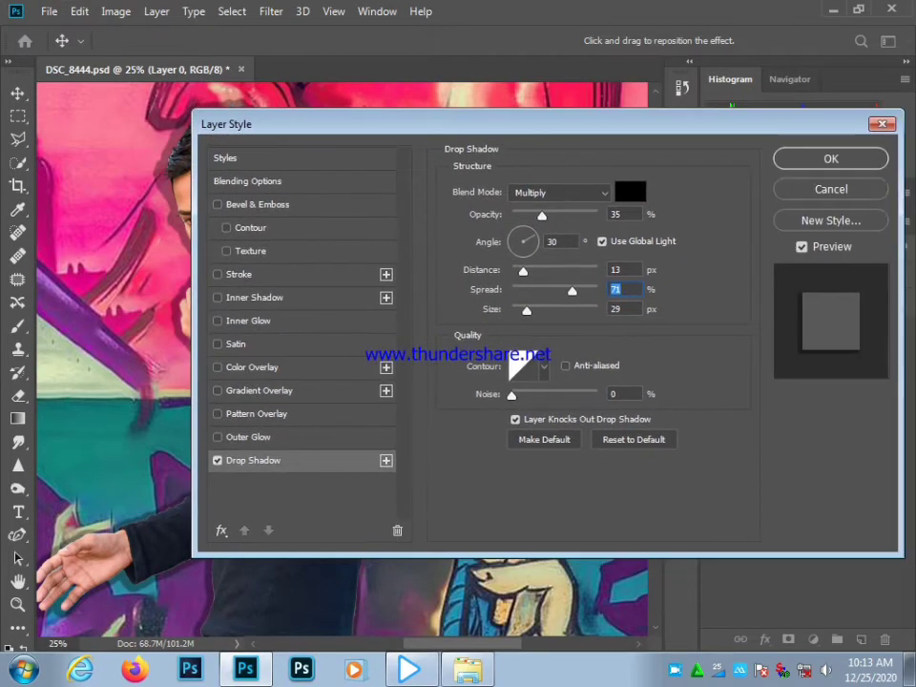
pyautogui.click(830, 159)
pyautogui.rightClick(328, 285)
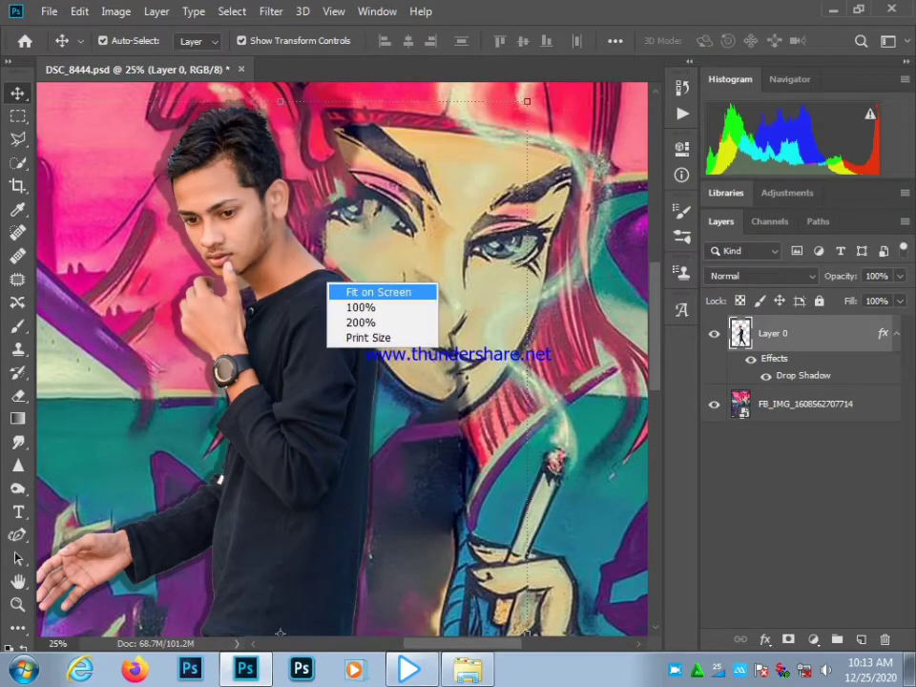
pyautogui.click(358, 292)
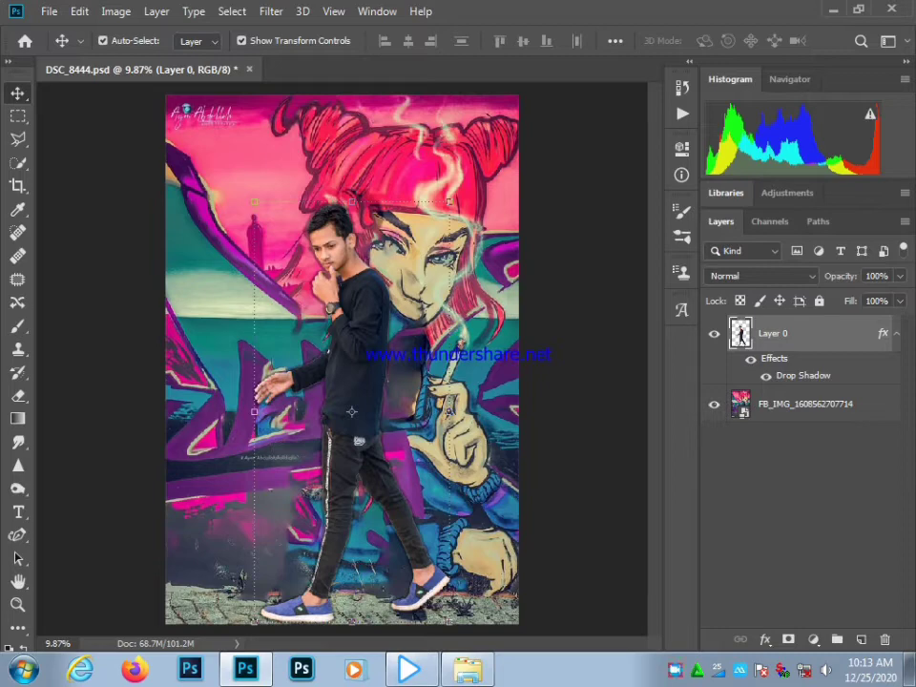
# Step: Adjust the red and orange luminance of the man's layer with the Camera Raw Filter
pyautogui.click(271, 11)
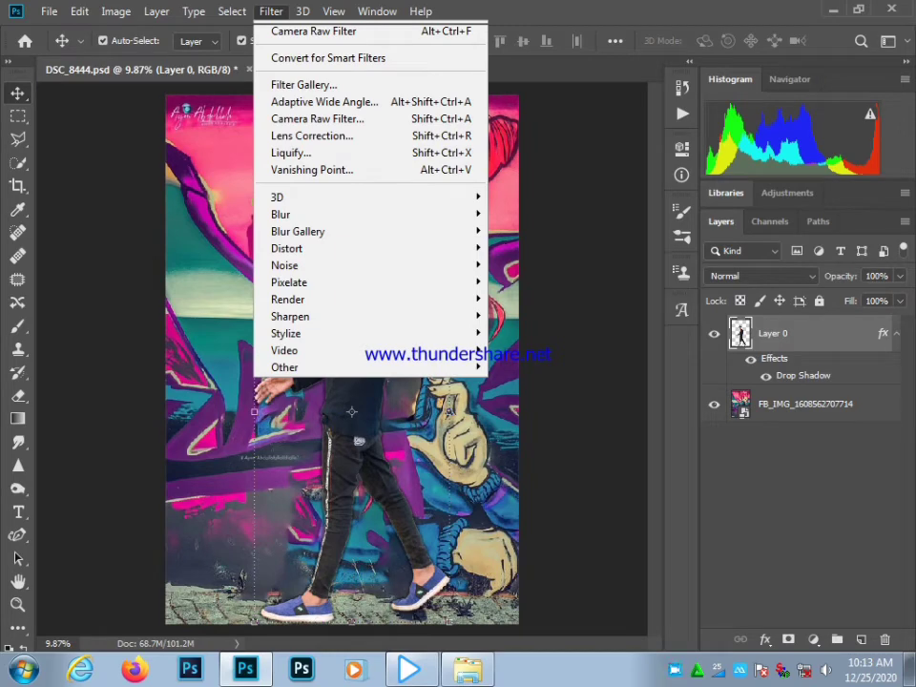
pyautogui.click(317, 120)
pyautogui.click(329, 277)
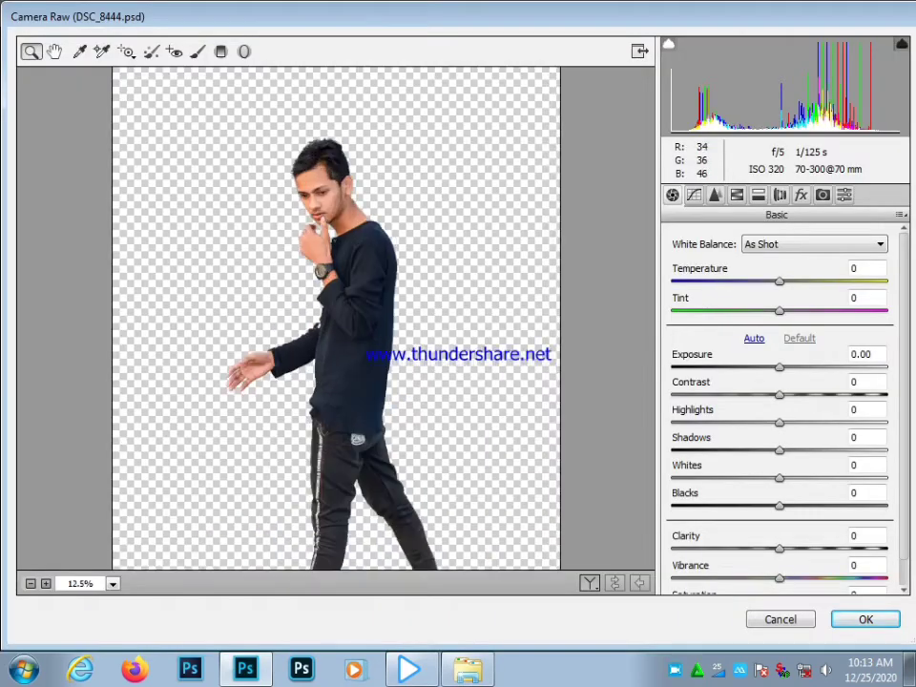
pyautogui.moveTo(330, 277); pyautogui.dragTo(330, 341)
pyautogui.click(758, 194)
pyautogui.click(737, 195)
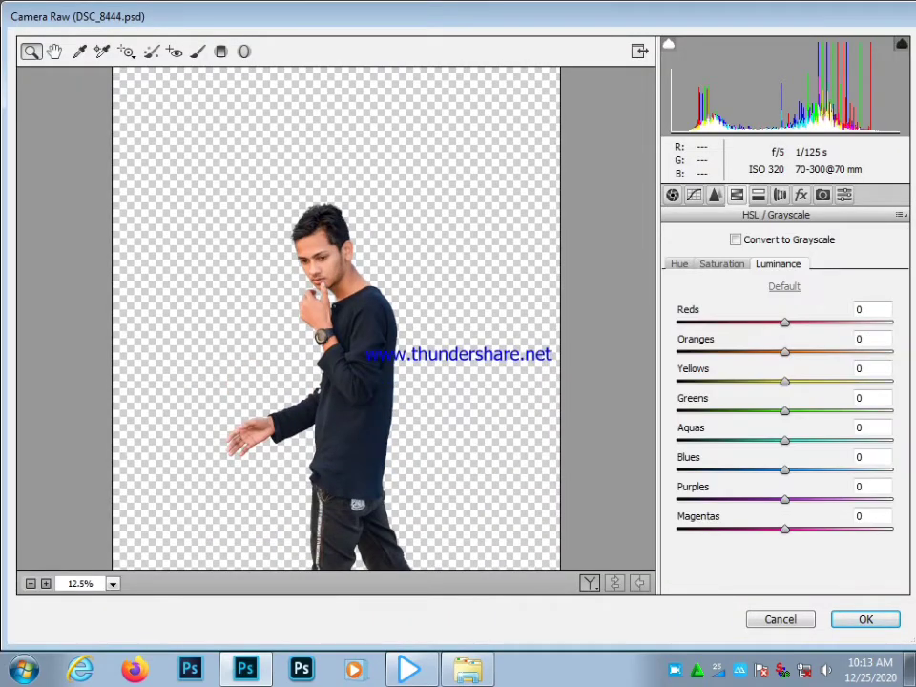
pyautogui.moveTo(785, 322); pyautogui.dragTo(802, 352)
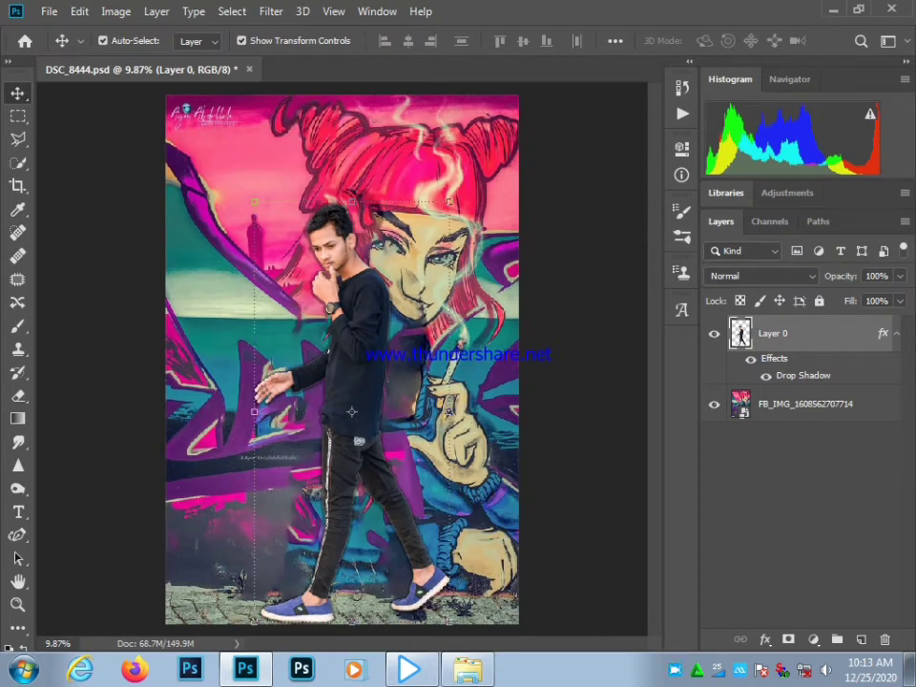
# Step: Try flipping the man's layer horizontally with Free Transform
pyautogui.rightClick(351, 411)
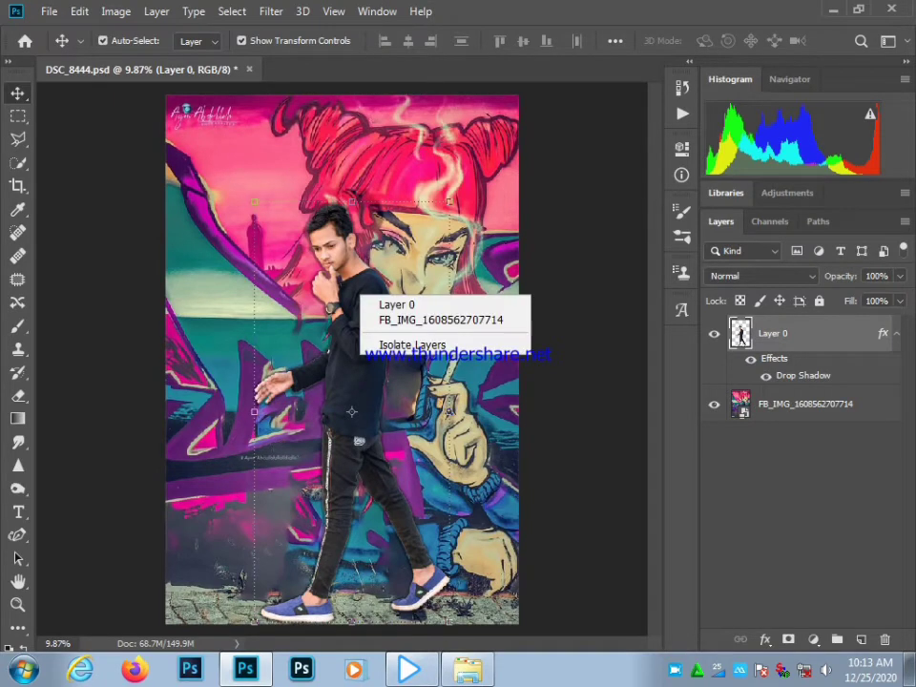
pyautogui.press('Escape')
pyautogui.hotkey('ctrl', 't')
pyautogui.rightClick(426, 290)
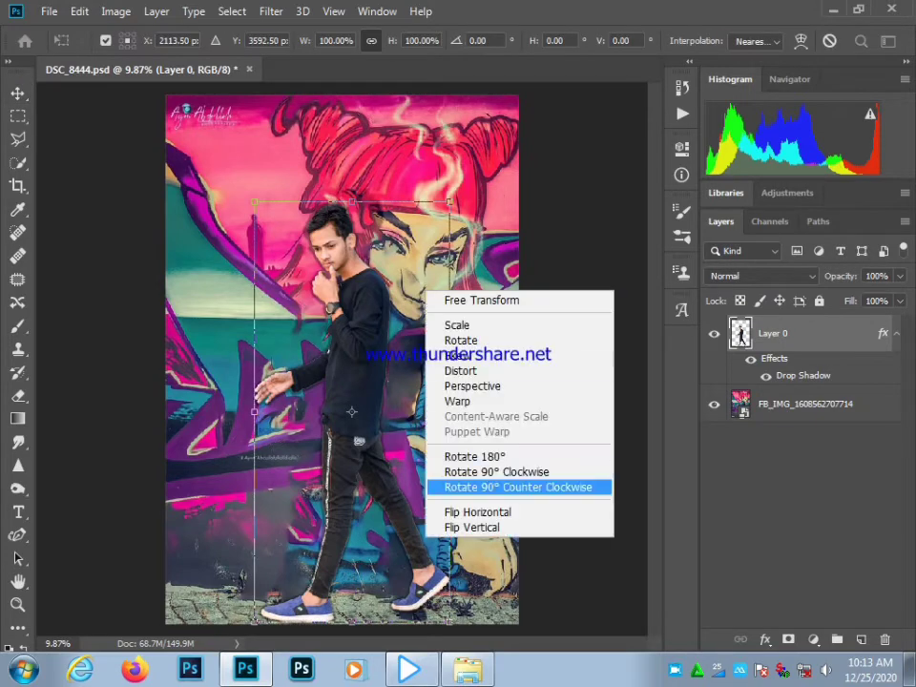
pyautogui.click(477, 512)
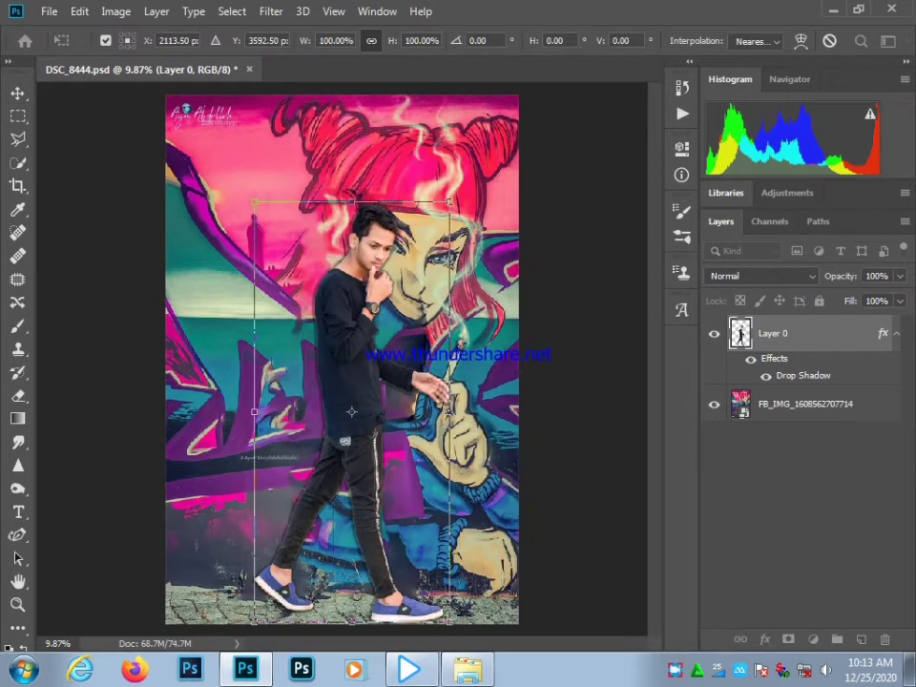
pyautogui.press('Return')
# Step: Flatten the image and remove the signature watermark above the graffiti by filling a rectangular selection around it
pyautogui.rightClick(782, 333)
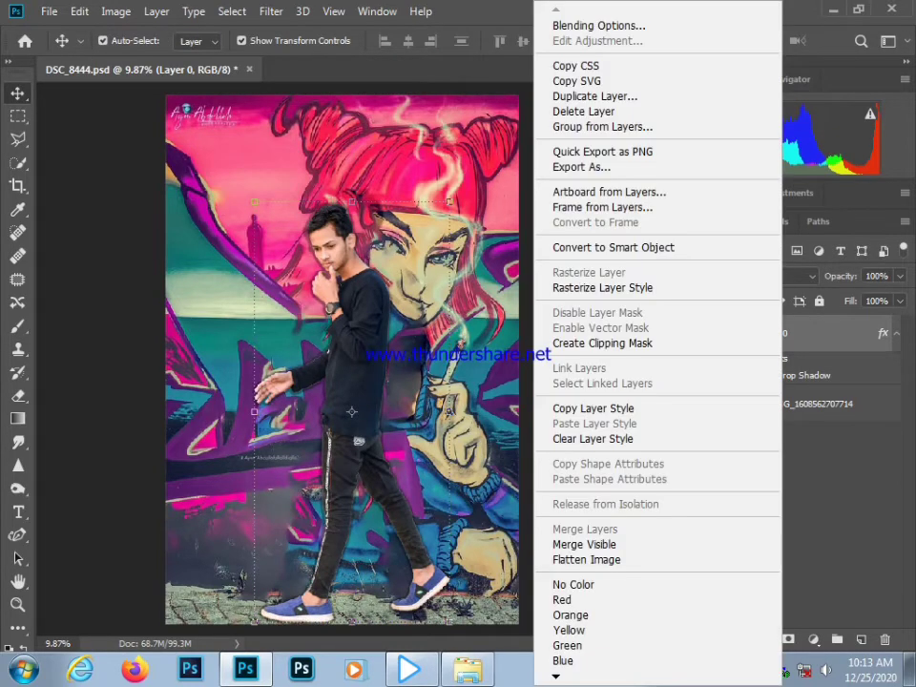
pyautogui.click(659, 560)
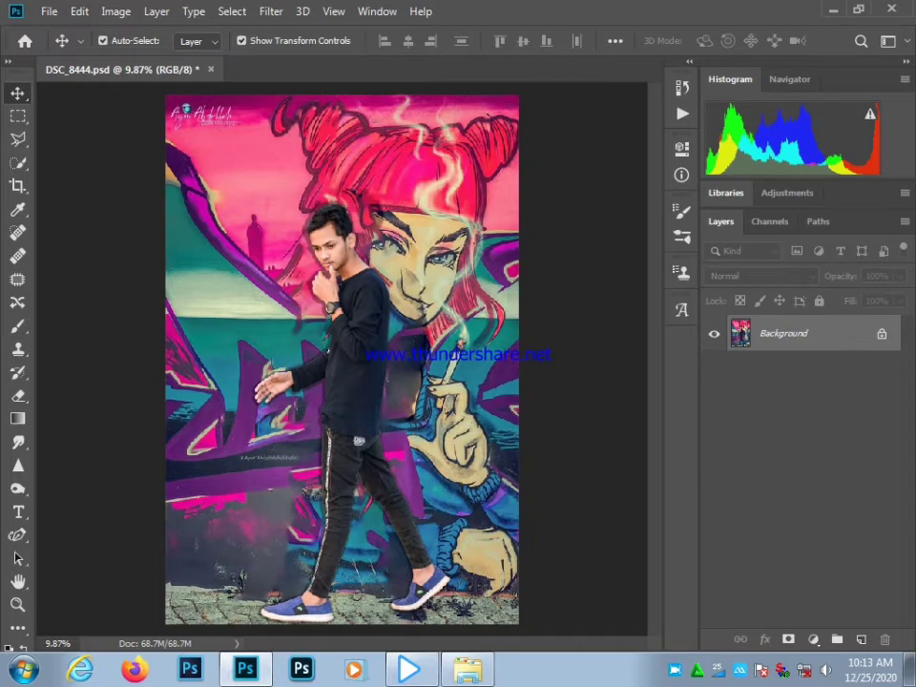
pyautogui.press('m')
pyautogui.moveTo(250, 99); pyautogui.dragTo(260, 130)
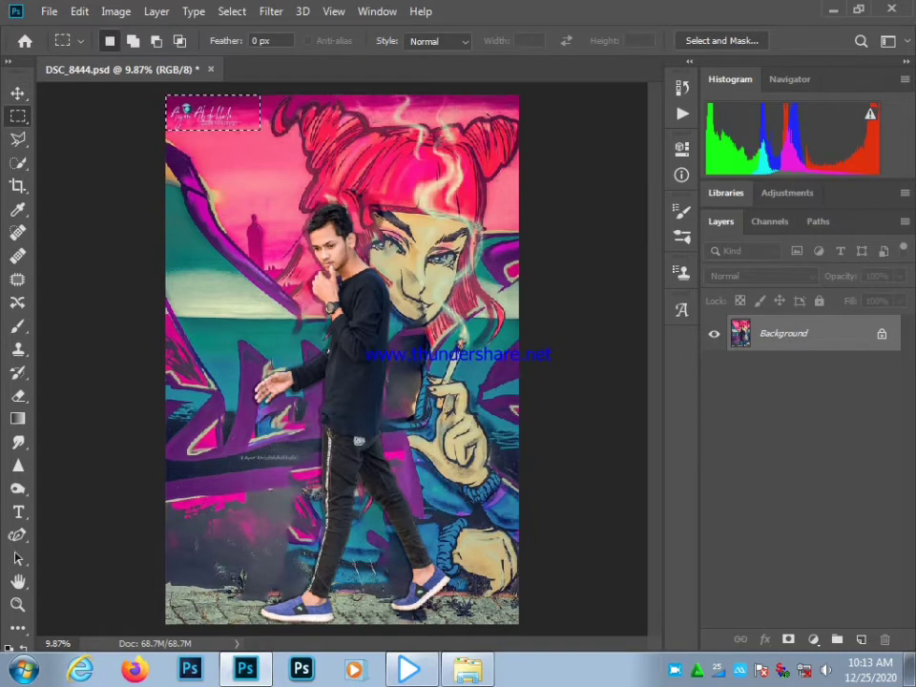
pyautogui.rightClick(222, 123)
pyautogui.click(252, 339)
pyautogui.press('Return')
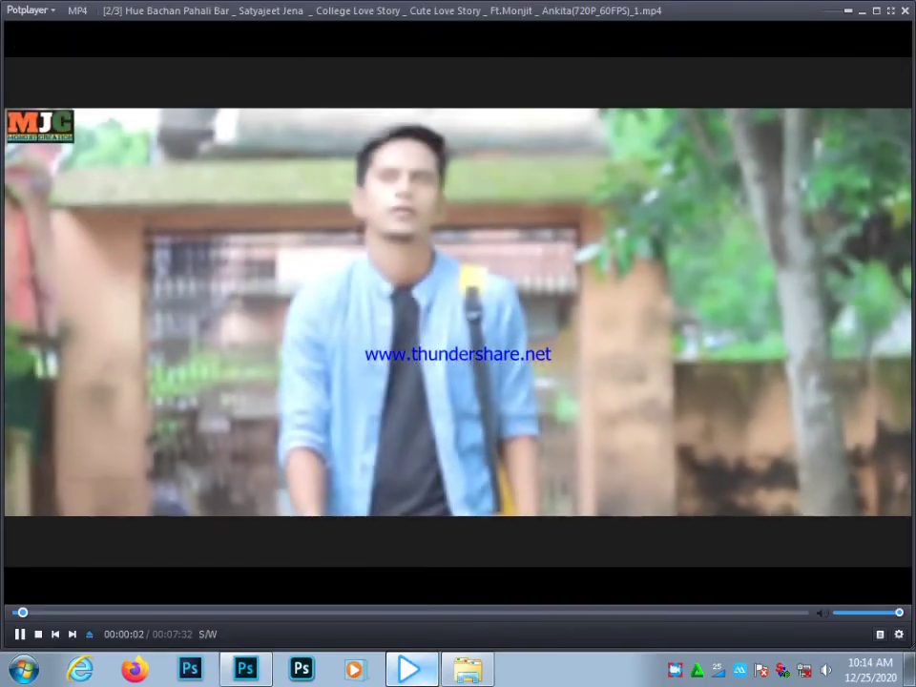
pyautogui.hotkey('ctrl', 'o')
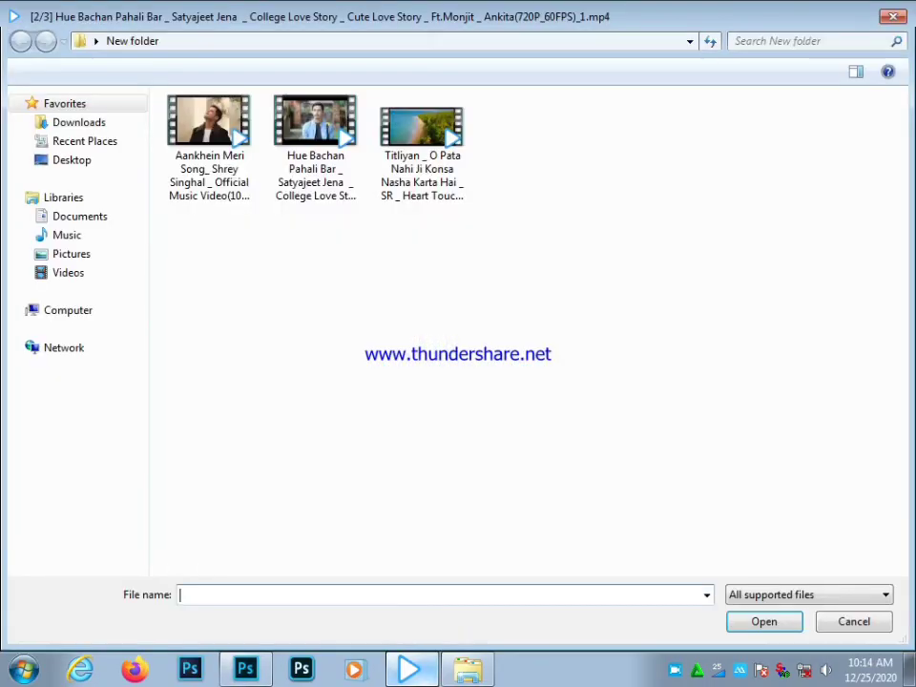
pyautogui.press('Escape')
pyautogui.press('F4')
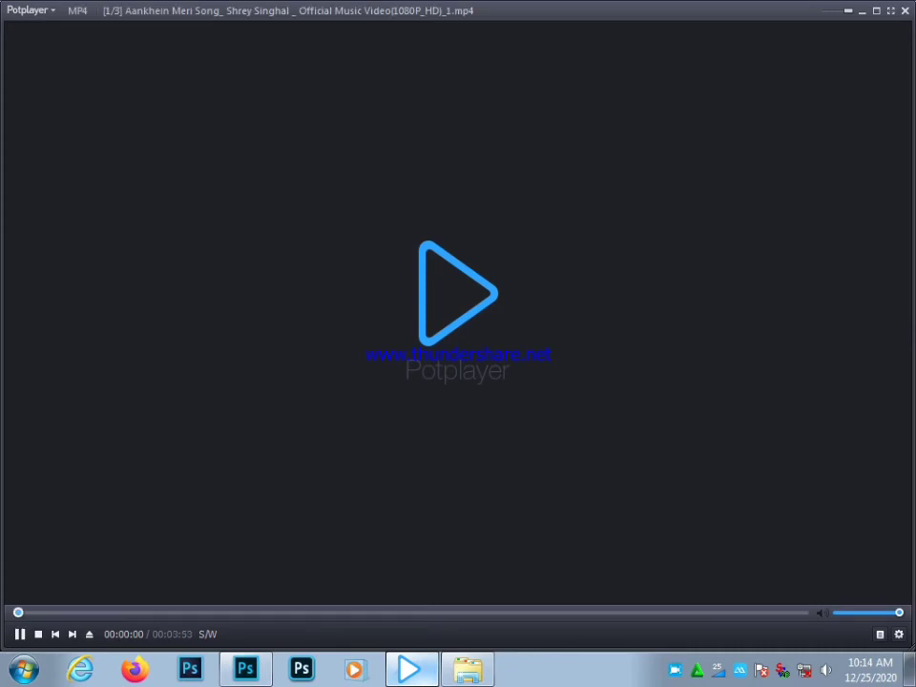
pyautogui.press('Right')
pyautogui.press('Right')
pyautogui.press('Right')
pyautogui.press('Right')
pyautogui.press('Right')
pyautogui.press('Up')
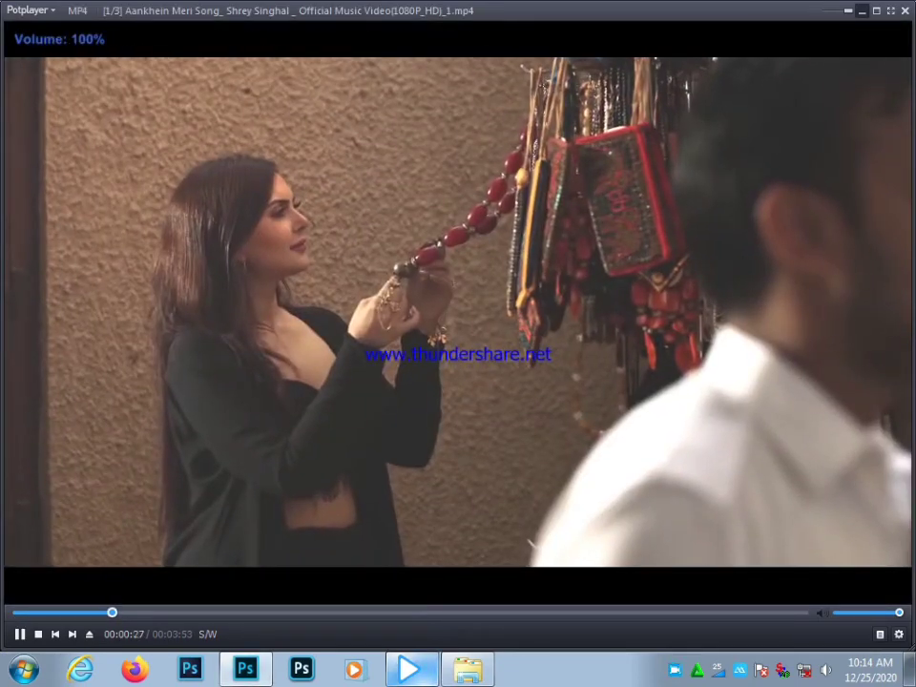
pyautogui.click(862, 10)
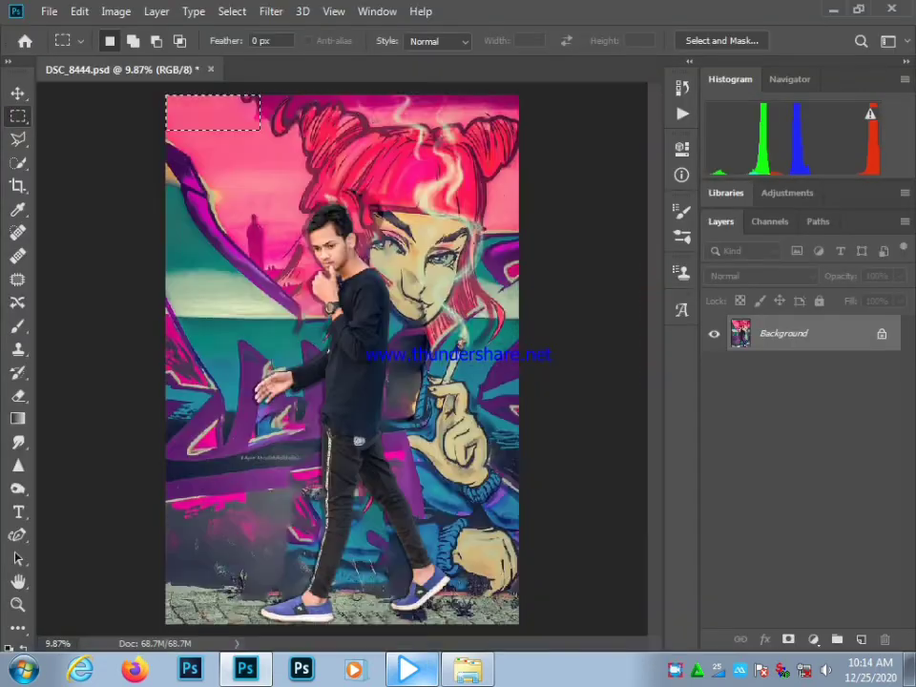
# Step: Clear the selection and raise the flattened image's exposure to +0.10 in the Camera Raw Filter
pyautogui.hotkey('ctrl', 'd')
pyautogui.rightClick(317, 219)
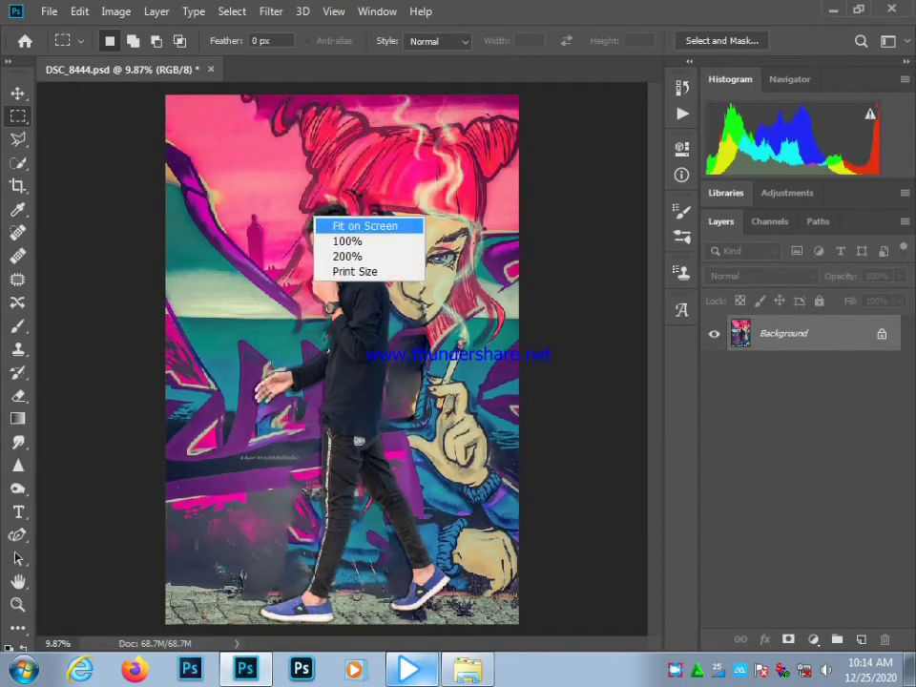
pyautogui.click(368, 226)
pyautogui.click(272, 11)
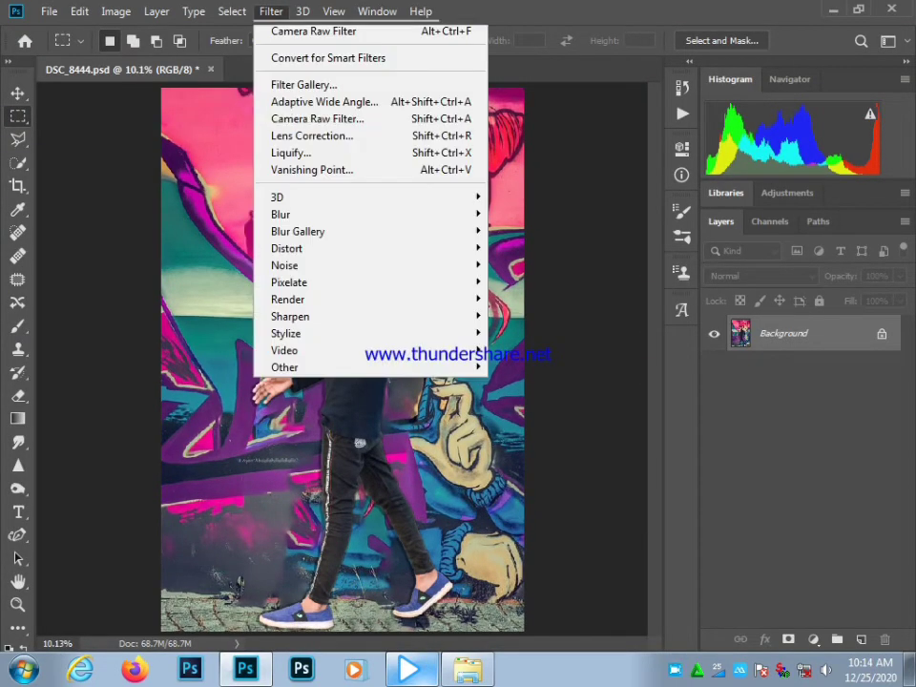
pyautogui.click(318, 119)
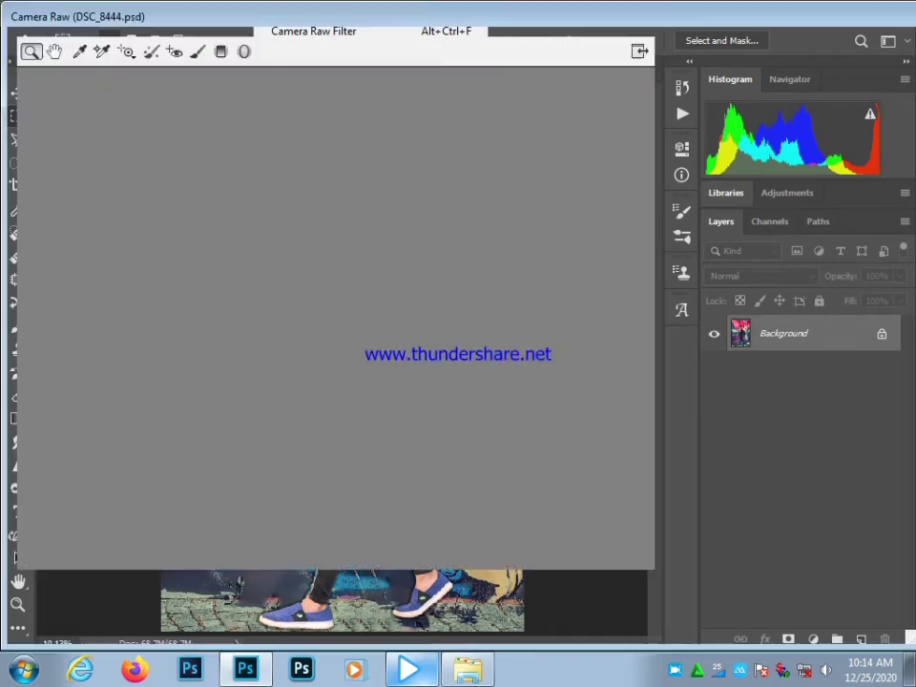
pyautogui.click(325, 214)
pyautogui.click(780, 367)
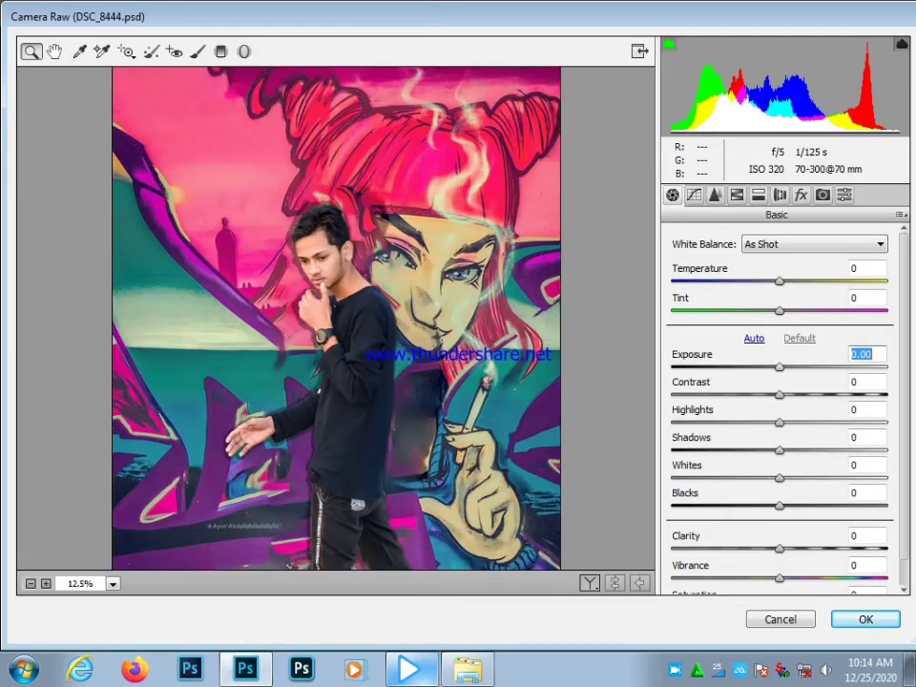
pyautogui.moveTo(780, 367); pyautogui.dragTo(781, 368)
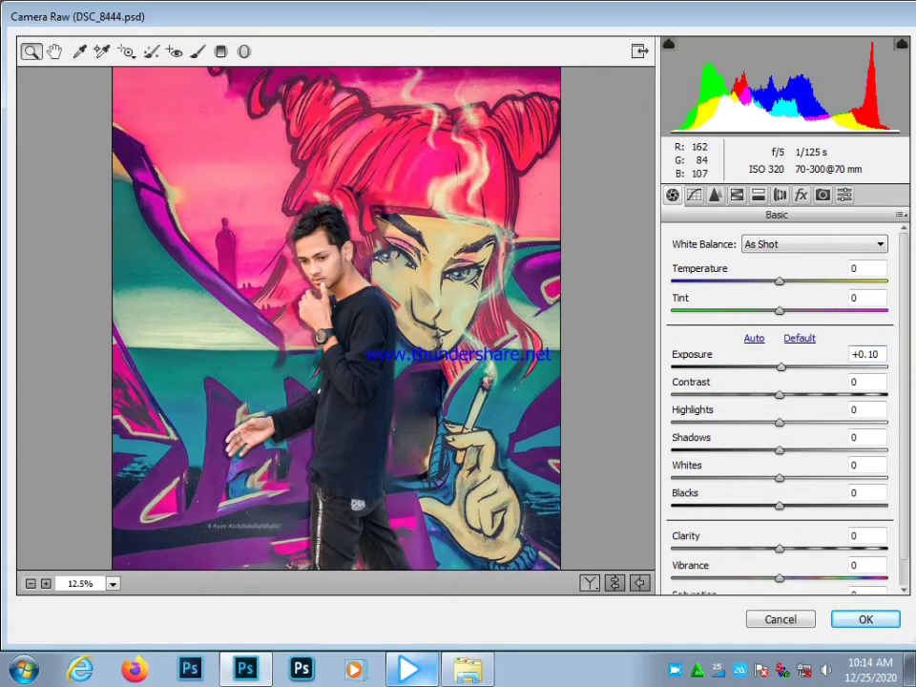
# Step: Adjust the highlights and whites of the composite in the basic tone settings
pyautogui.rightClick(471, 227)
pyautogui.click(506, 457)
pyautogui.click(277, 196)
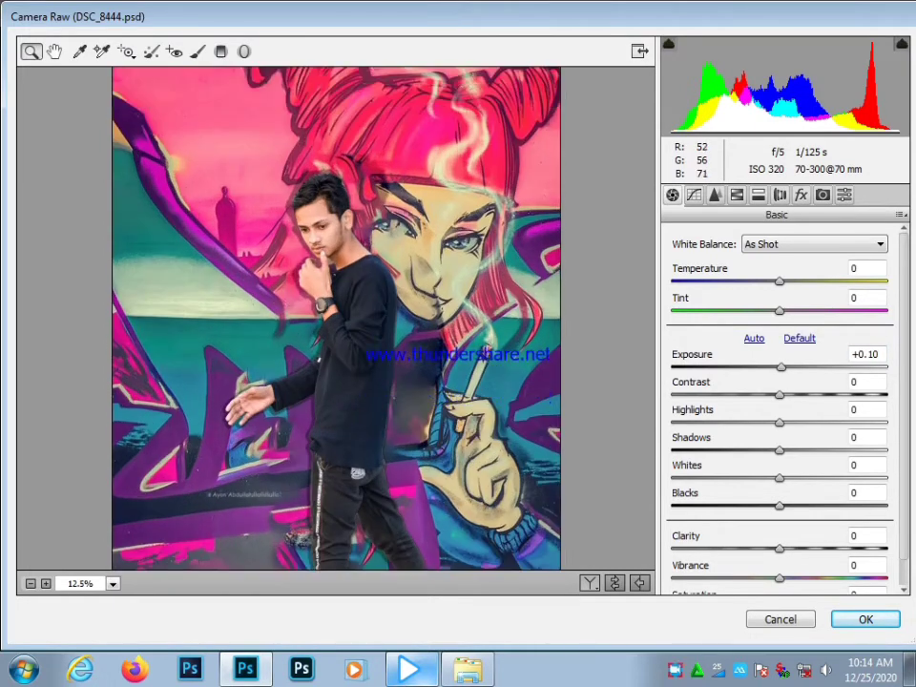
pyautogui.moveTo(780, 423); pyautogui.dragTo(793, 478)
pyautogui.scroll(-1, 779, 411)
# Step: Set the sharpening amount to 98 and the luminance noise reduction to 59
pyautogui.click(716, 195)
pyautogui.moveTo(673, 268); pyautogui.dragTo(812, 267)
pyautogui.moveTo(673, 416); pyautogui.dragTo(822, 416)
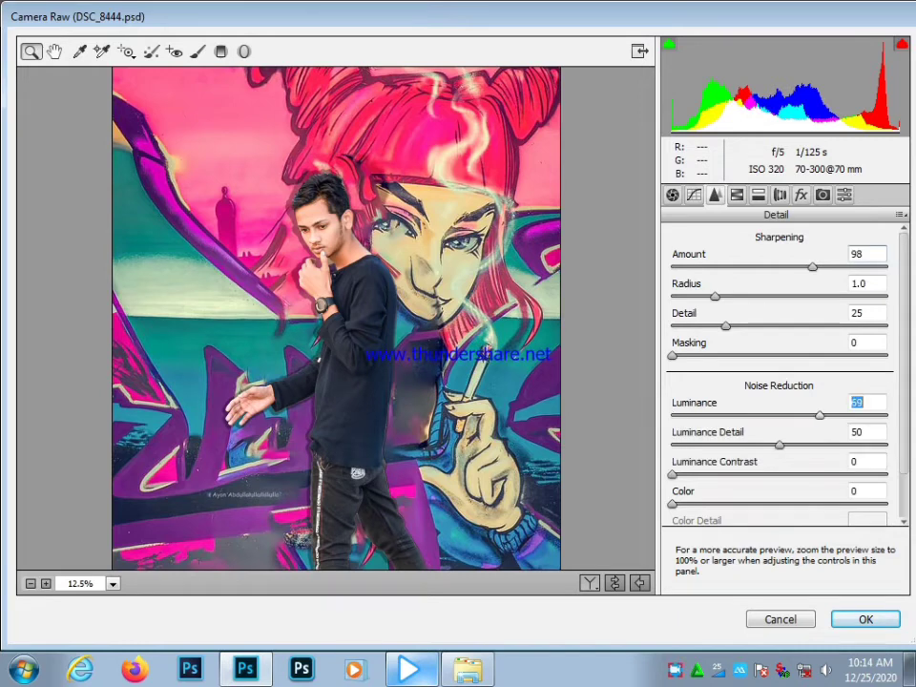
# Step: Set the reds luminance to +3 and the post-crop vignetting amount to -18
pyautogui.click(737, 195)
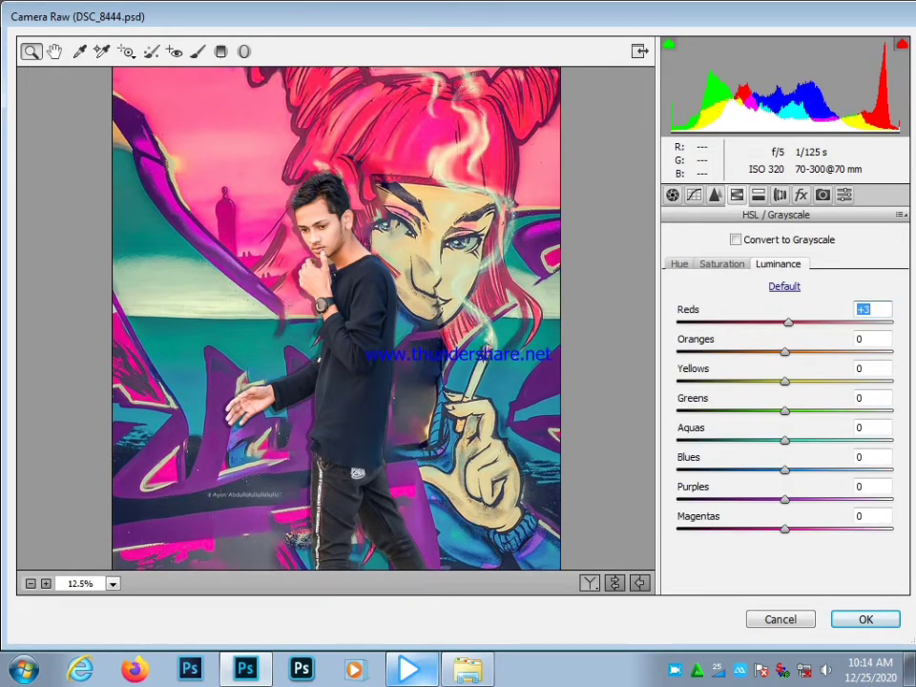
pyautogui.click(780, 195)
pyautogui.click(801, 195)
pyautogui.moveTo(785, 426); pyautogui.dragTo(764, 426)
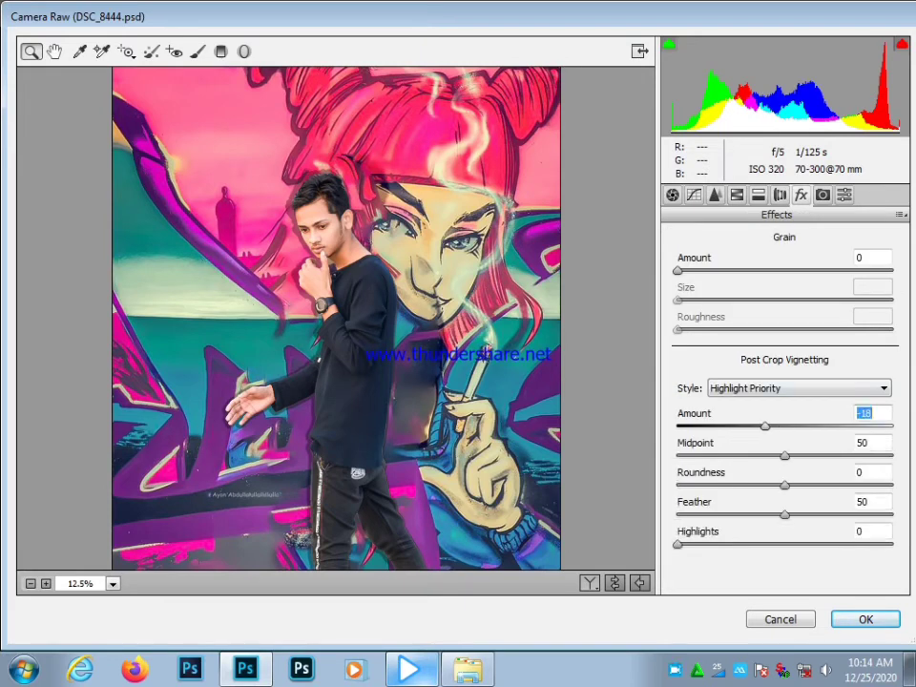
pyautogui.rightClick(487, 181)
pyautogui.click(515, 415)
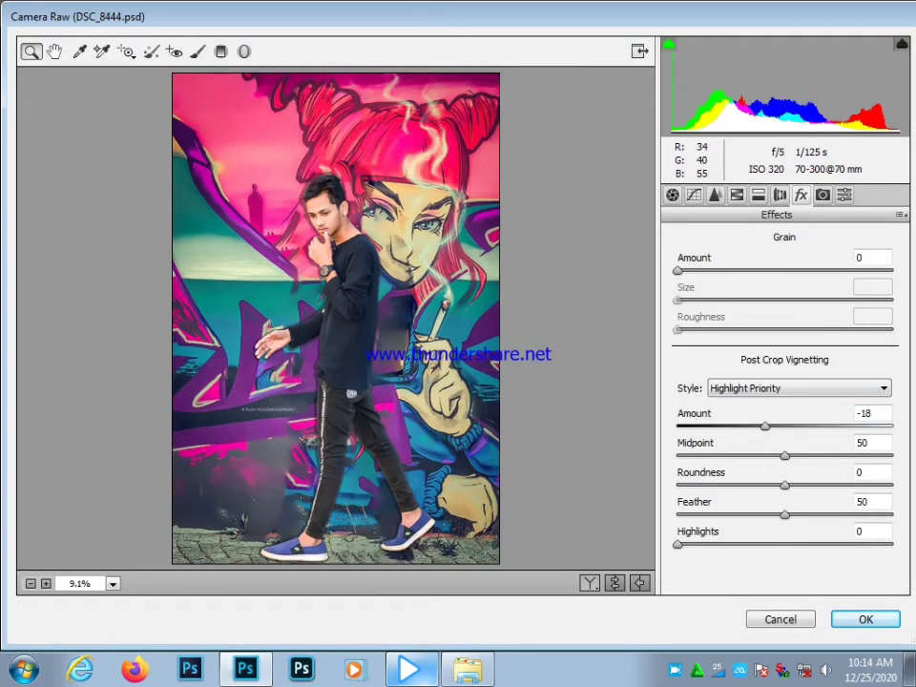
# Step: Set the sharpening amount to 106 and apply the Camera Raw adjustments to the flattened composite
pyautogui.click(715, 194)
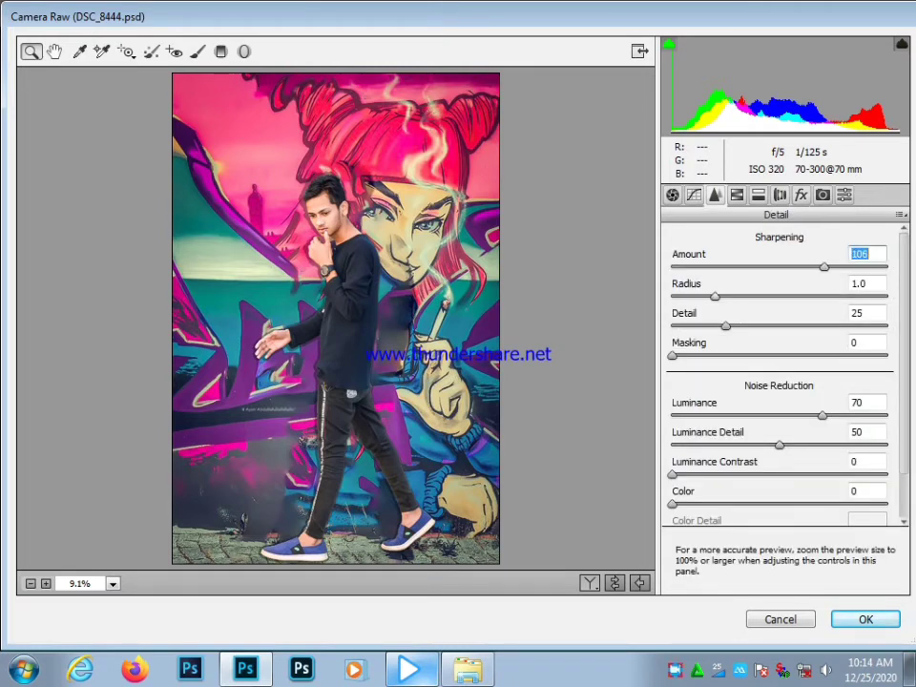
pyautogui.write('106')
pyautogui.press('Return')
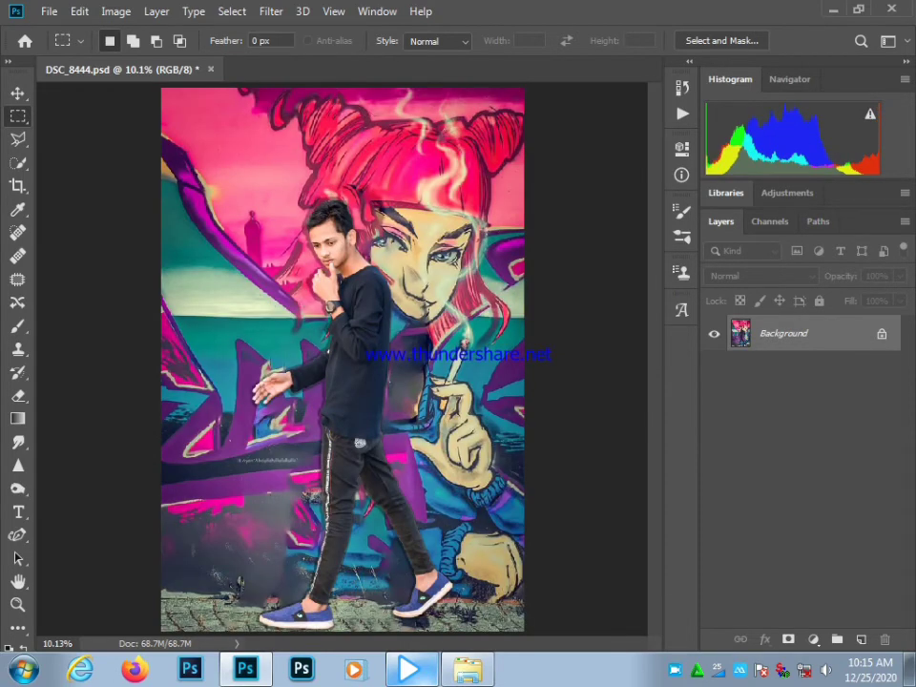
# Step: Minimize the image editor and the PHOTO SHOT folder window to reach the desktop with the logo files
pyautogui.rightClick(359, 291)
pyautogui.click(382, 302)
pyautogui.click(834, 9)
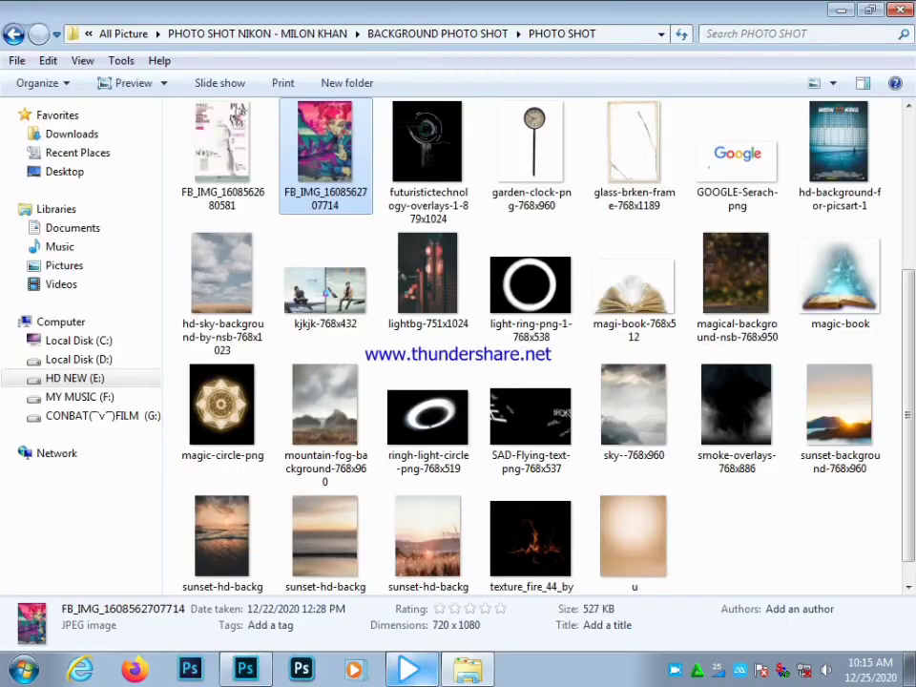
pyautogui.rightClick(892, 197)
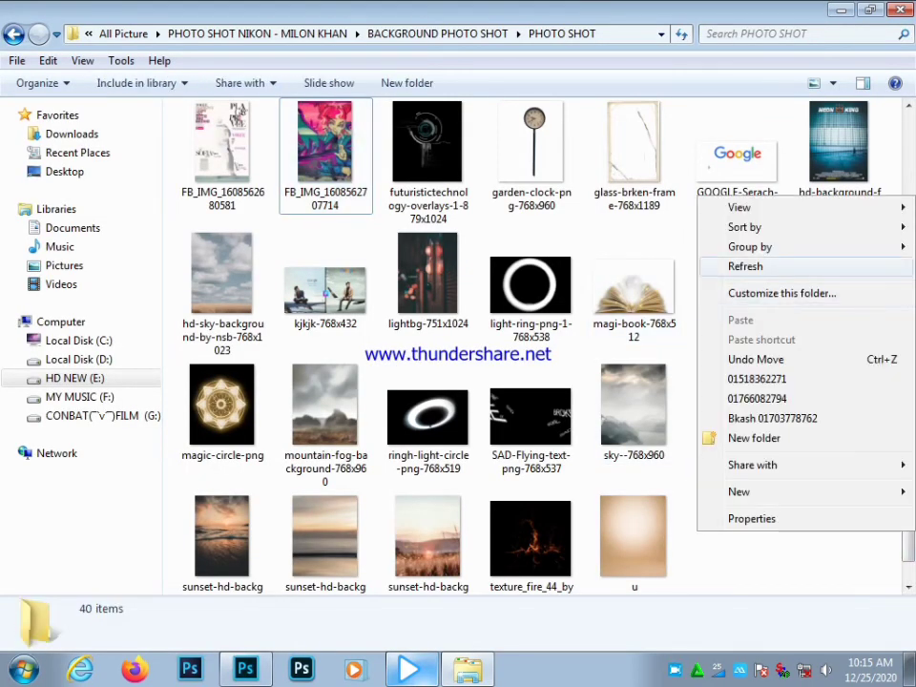
pyautogui.click(860, 267)
pyautogui.click(467, 669)
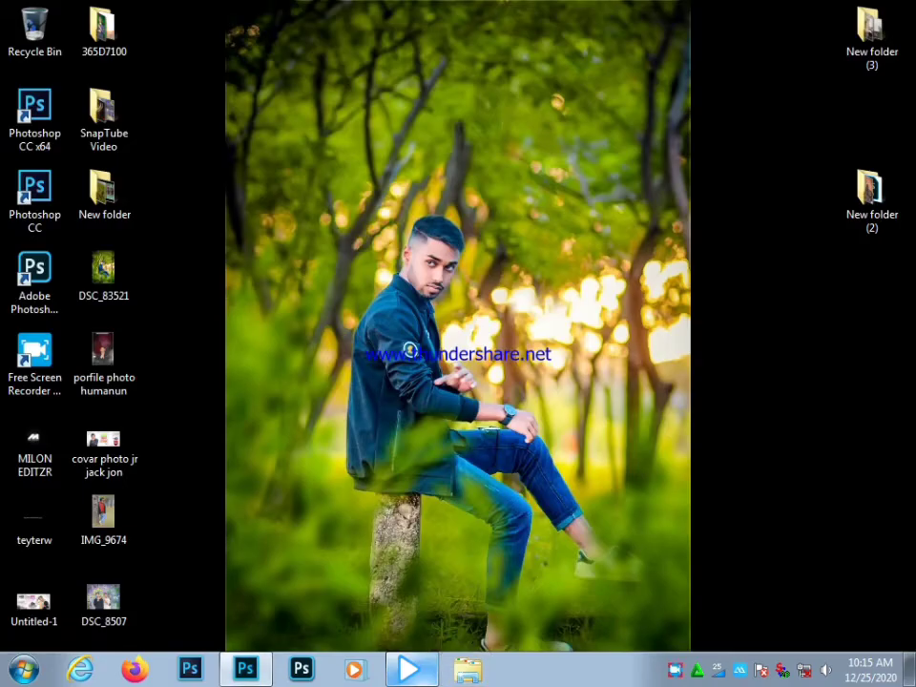
pyautogui.click(246, 669)
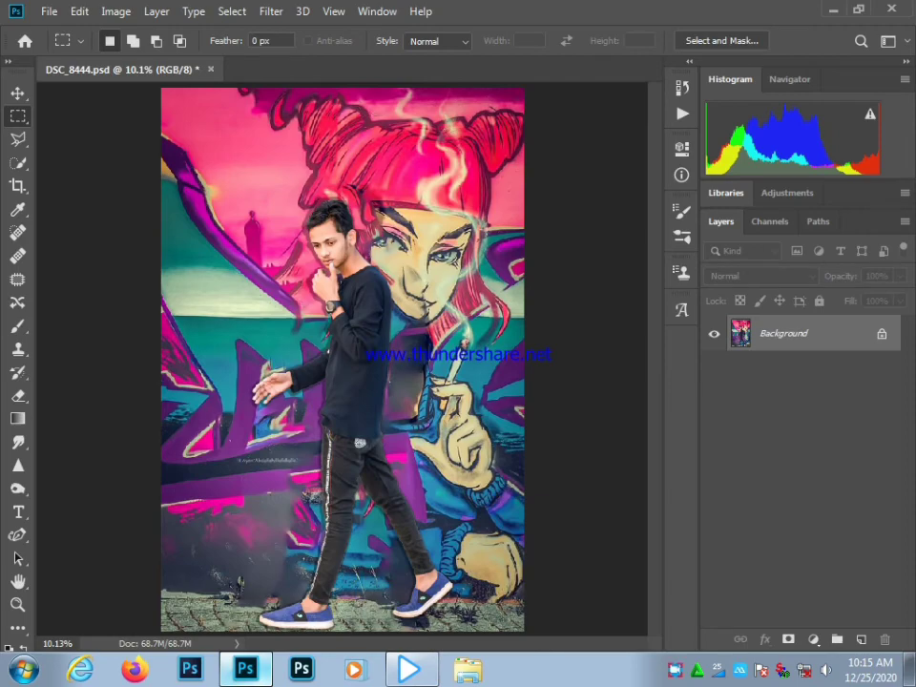
pyautogui.click(834, 10)
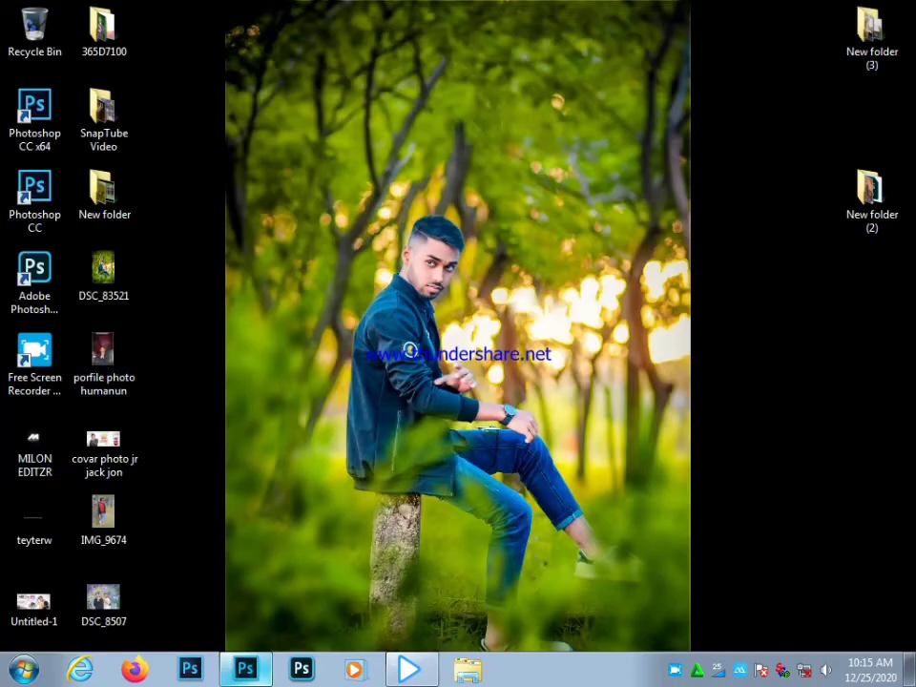
# Step: Place the desktop logo in the image's upper-left corner and the teyterw text graphic, scaled down, on the dark wall at lower left
pyautogui.moveTo(34, 441); pyautogui.dragTo(199, 106)
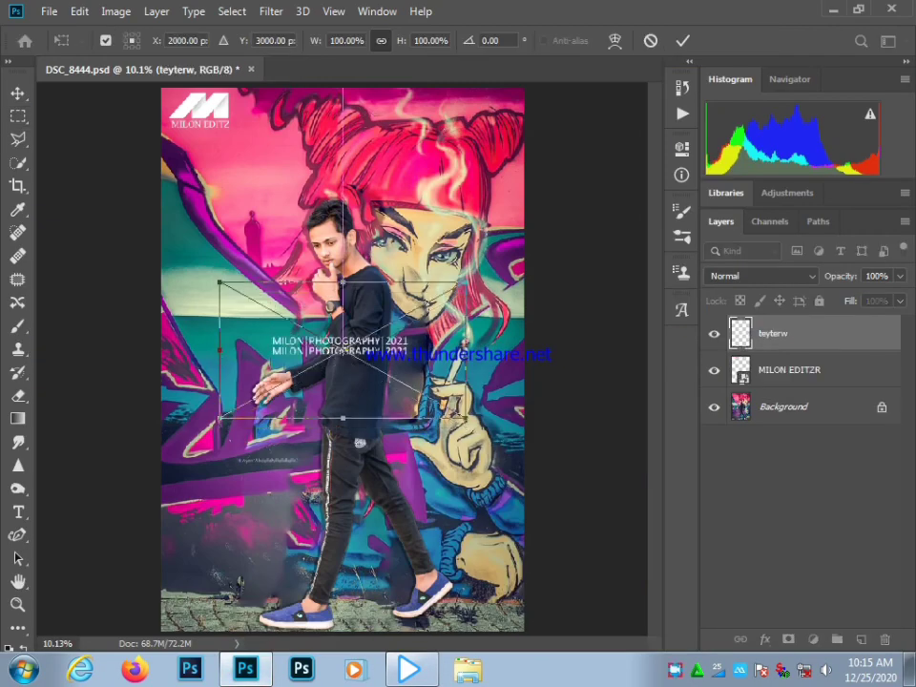
pyautogui.moveTo(537, 216); pyautogui.dragTo(473, 217)
pyautogui.moveTo(382, 217); pyautogui.dragTo(238, 532)
pyautogui.press('Return')
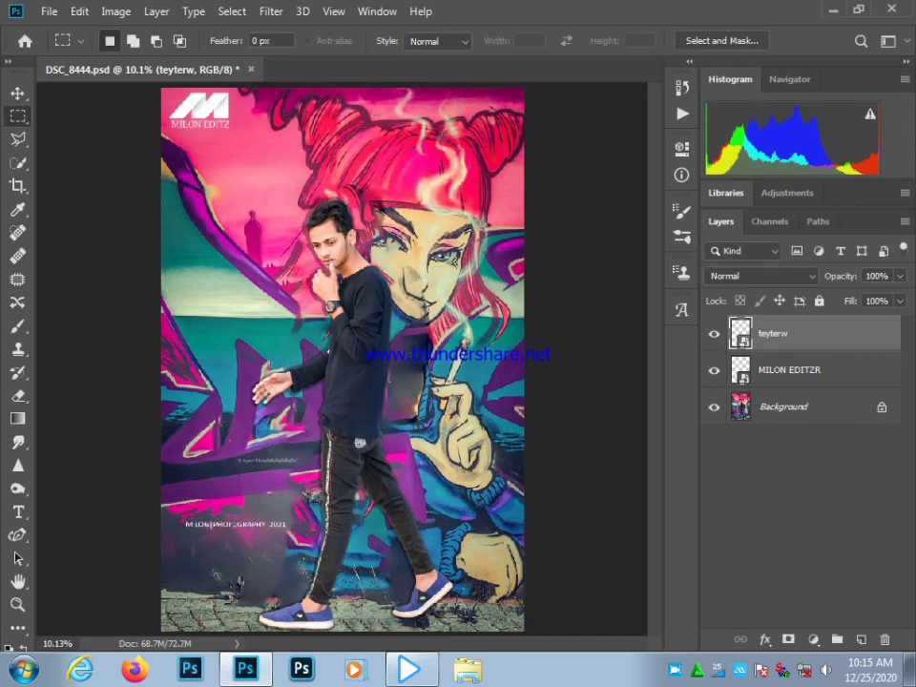
# Step: Flatten the logo and text layers into the image and unlock the resulting Background layer
pyautogui.rightClick(428, 376)
pyautogui.click(459, 387)
pyautogui.rightClick(735, 333)
pyautogui.click(593, 505)
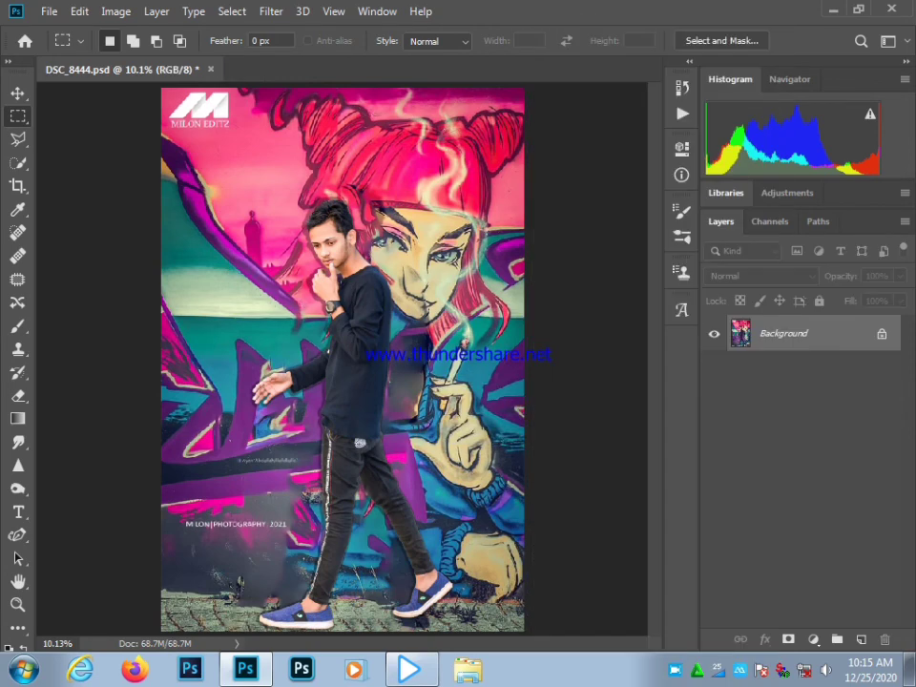
pyautogui.click(882, 334)
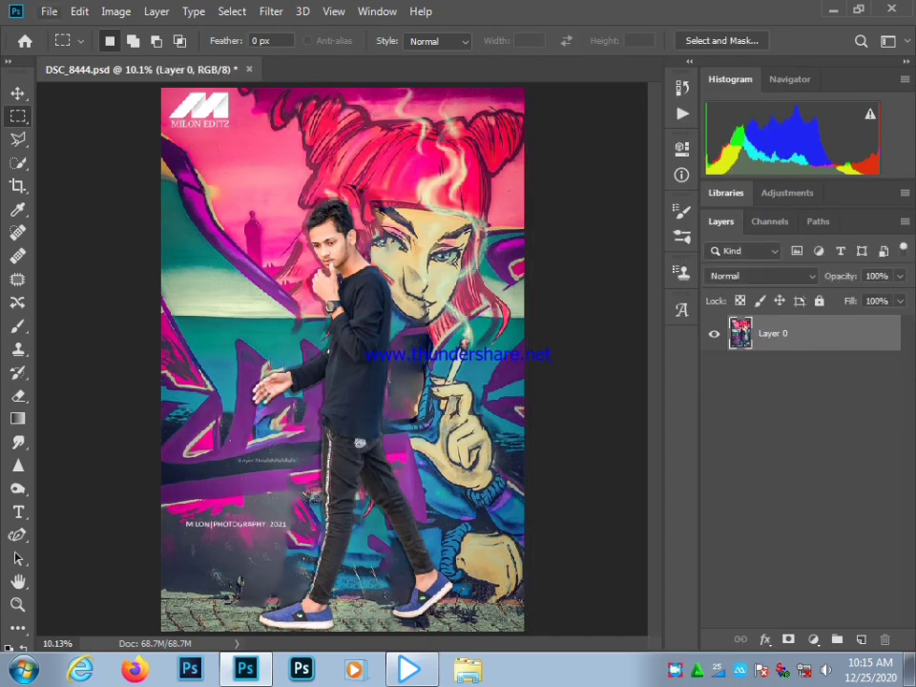
# Step: Select the entire canvas, add a thin white stroke around its edge, and clear the selection
pyautogui.click(49, 12)
pyautogui.press('Escape')
pyautogui.hotkey('ctrl', 'a')
pyautogui.rightClick(448, 225)
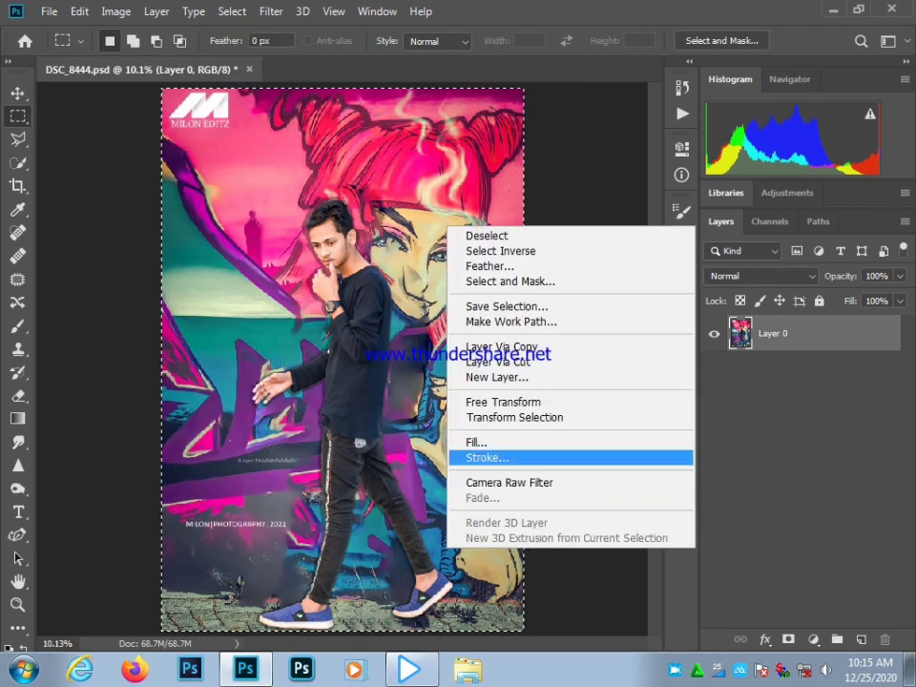
pyautogui.click(477, 457)
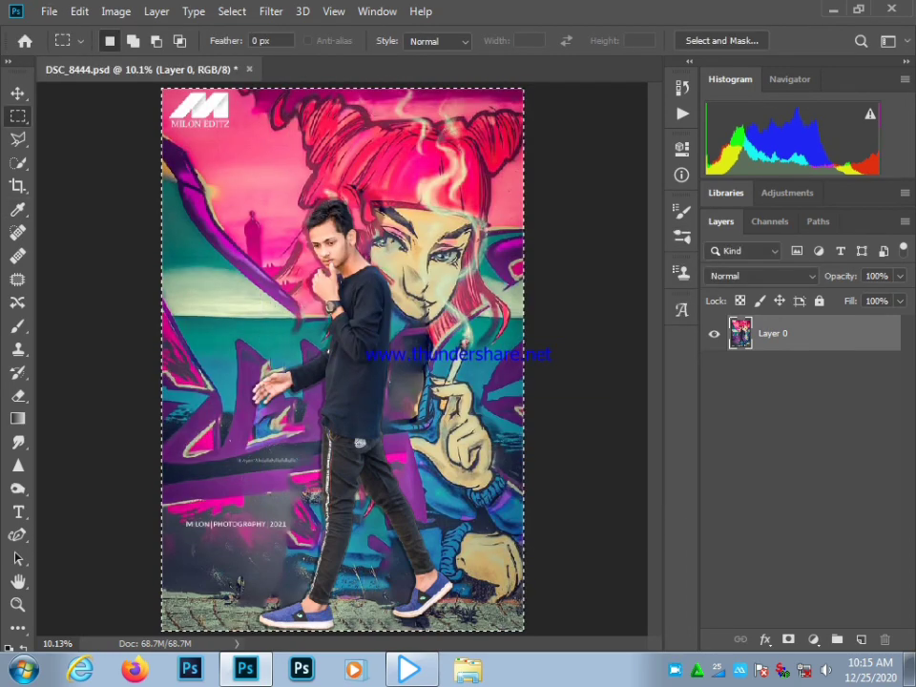
pyautogui.hotkey('ctrl', 'd')
# Step: Save a JPEG copy as DSC_8444 in New folder (2), replacing the existing file, with quality 12 and Progressive format
pyautogui.click(48, 12)
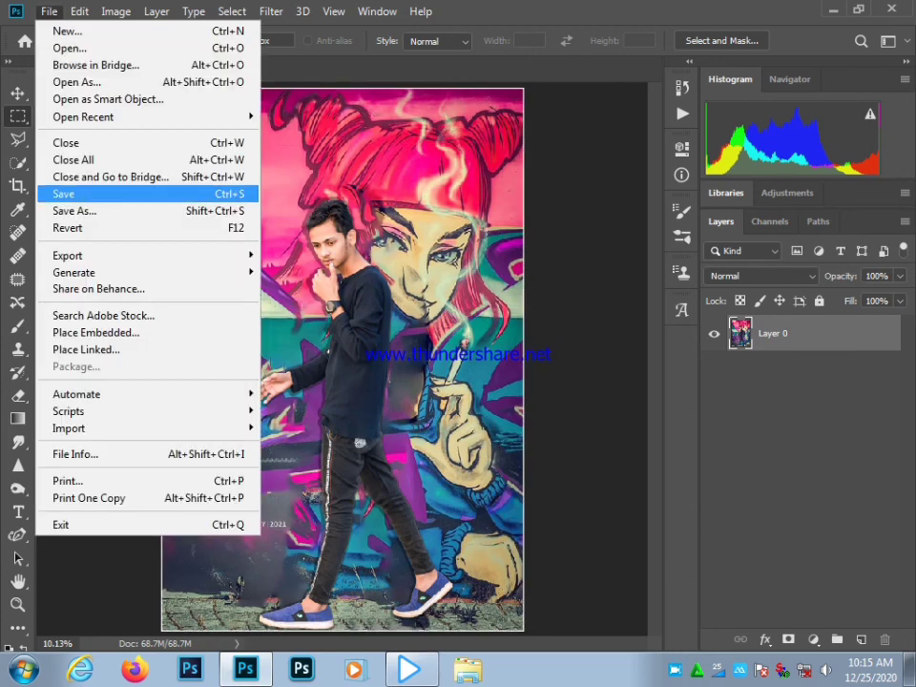
pyautogui.click(60, 211)
pyautogui.click(286, 479)
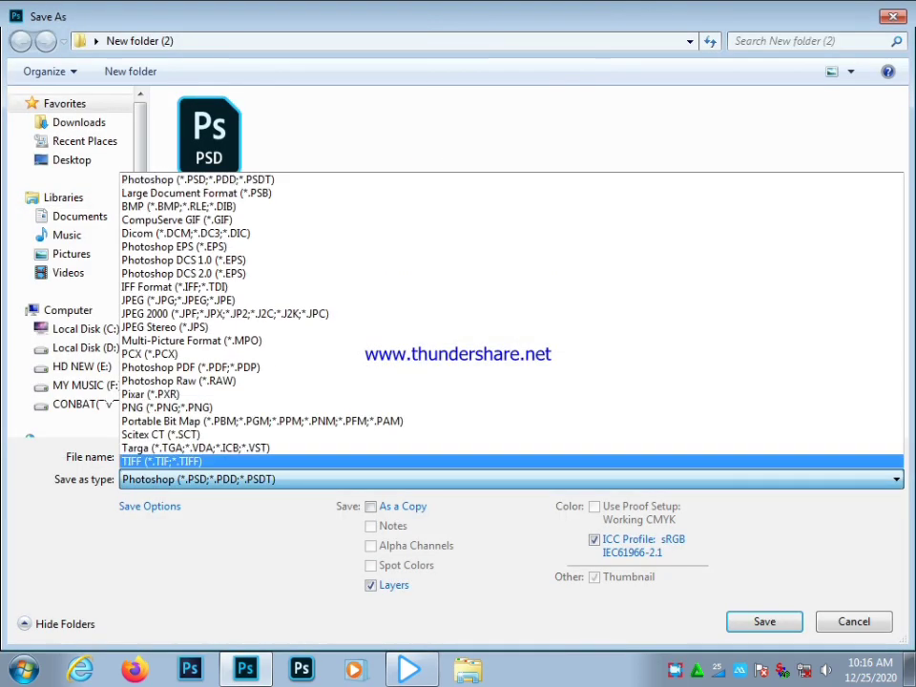
pyautogui.click(248, 301)
pyautogui.press('Return')
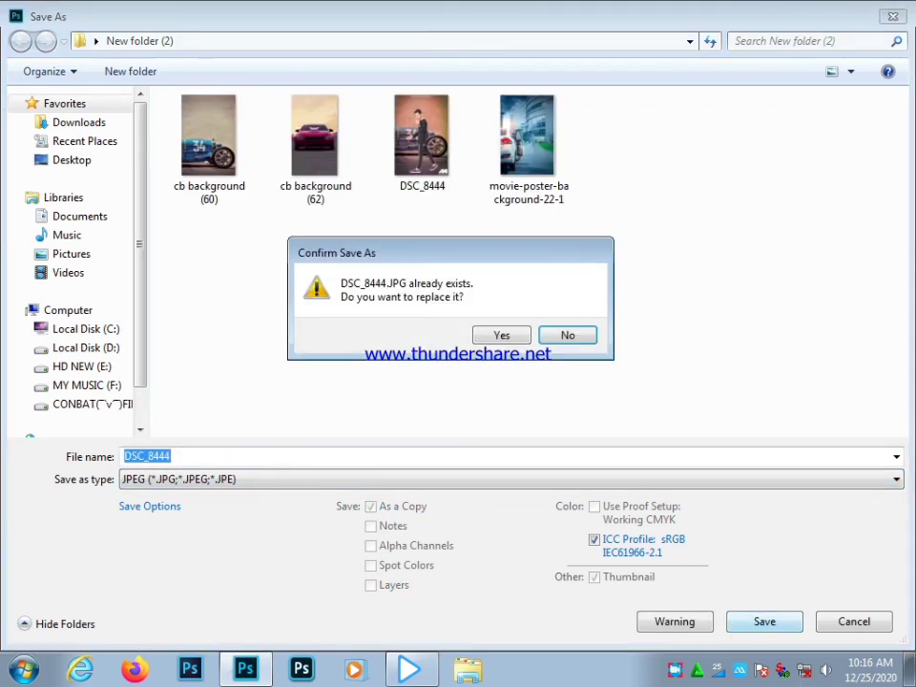
pyautogui.press('Return')
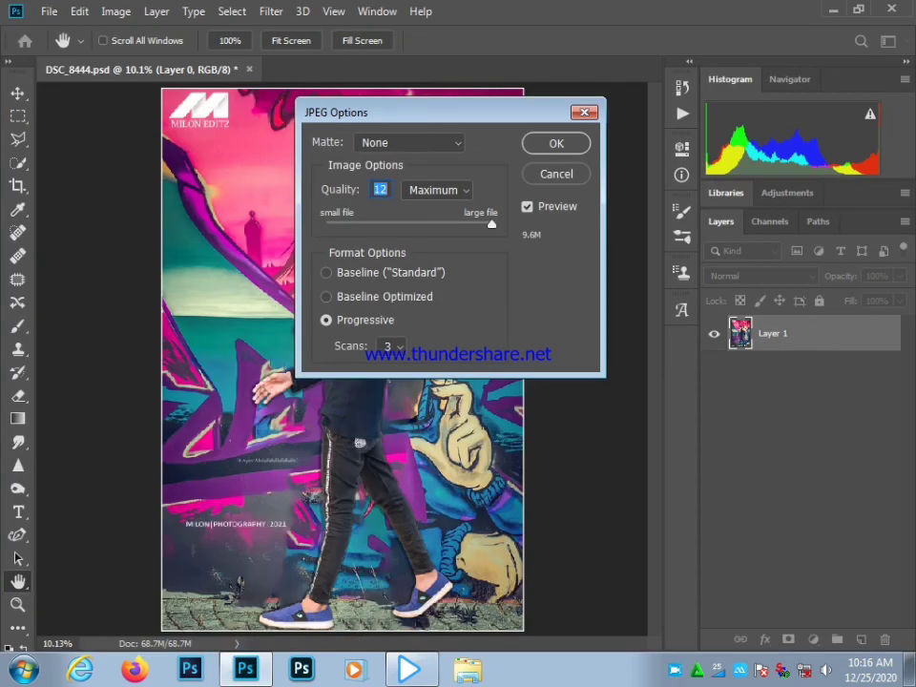
pyautogui.press('Return')
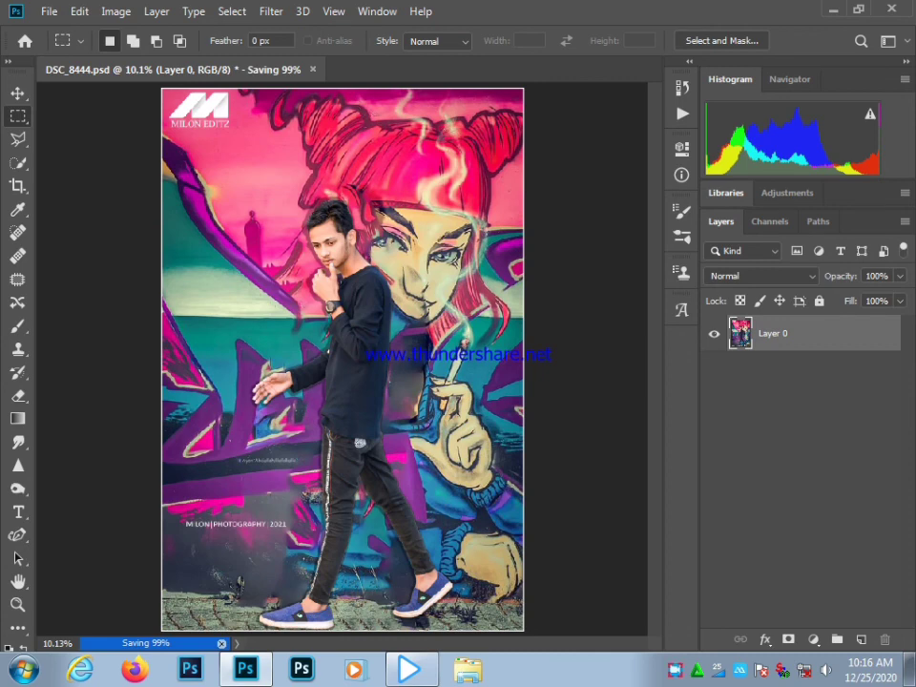